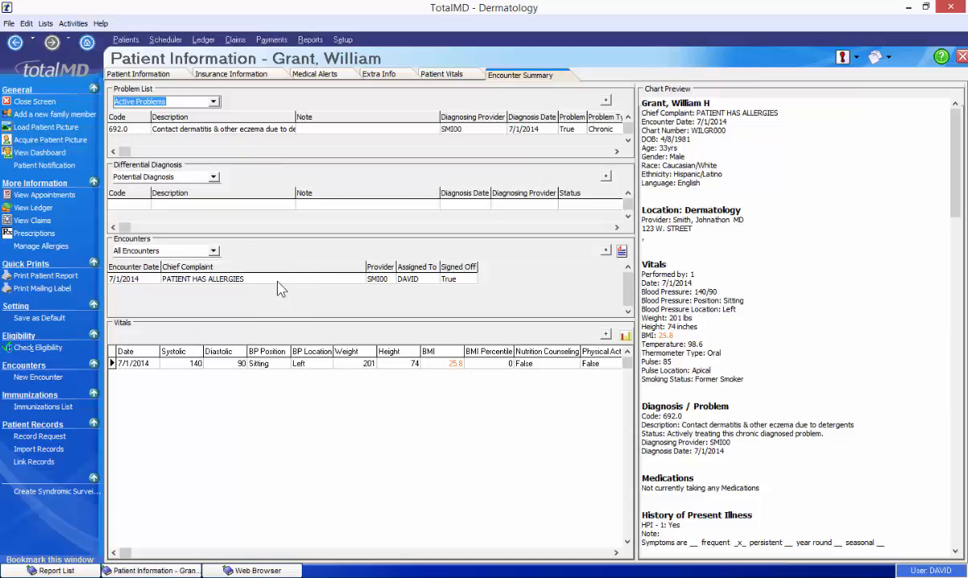
- Create a new encounter for the patient from the History template
{"action": "left_click", "coordinate": [55, 380]}
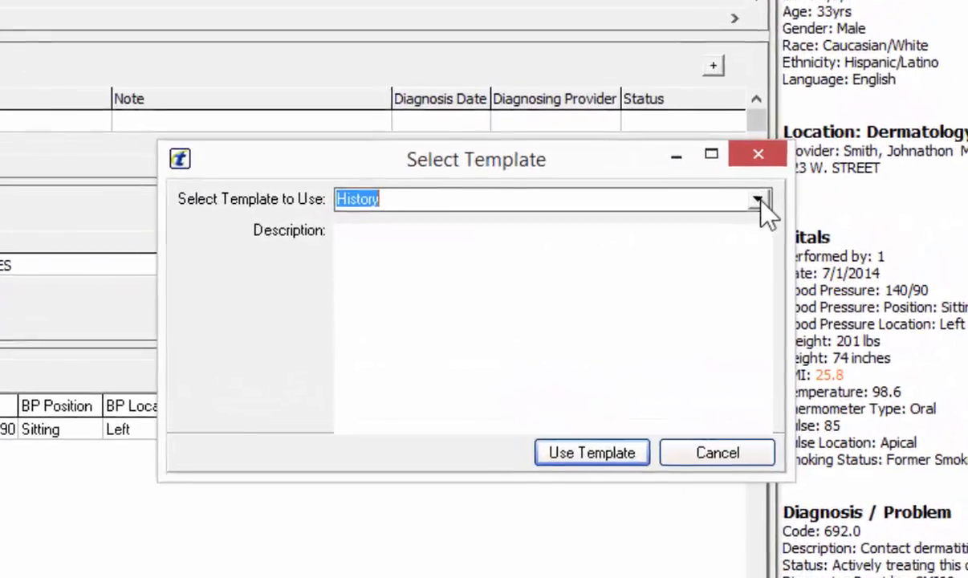
{"action": "left_click", "coordinate": [683, 225]}
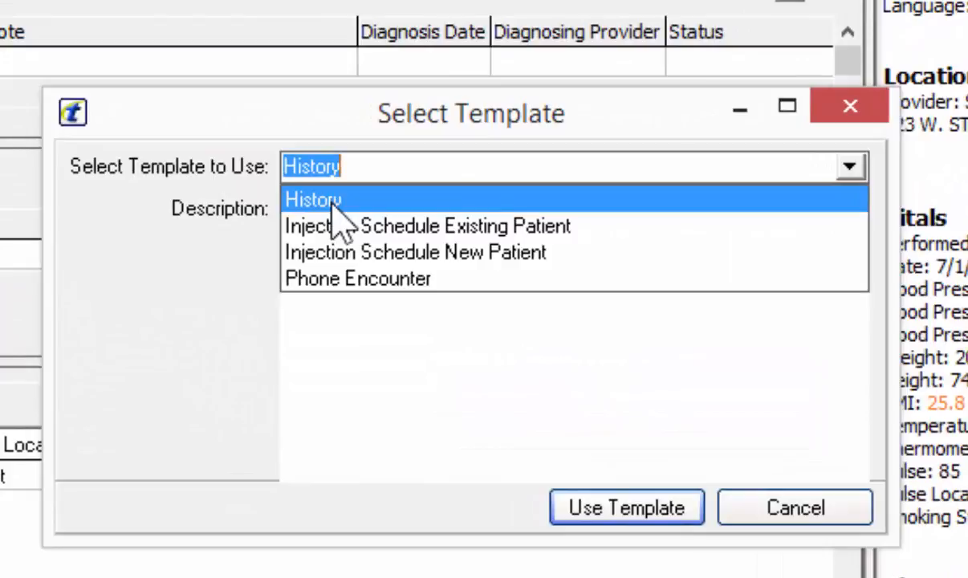
{"action": "left_click", "coordinate": [642, 512]}
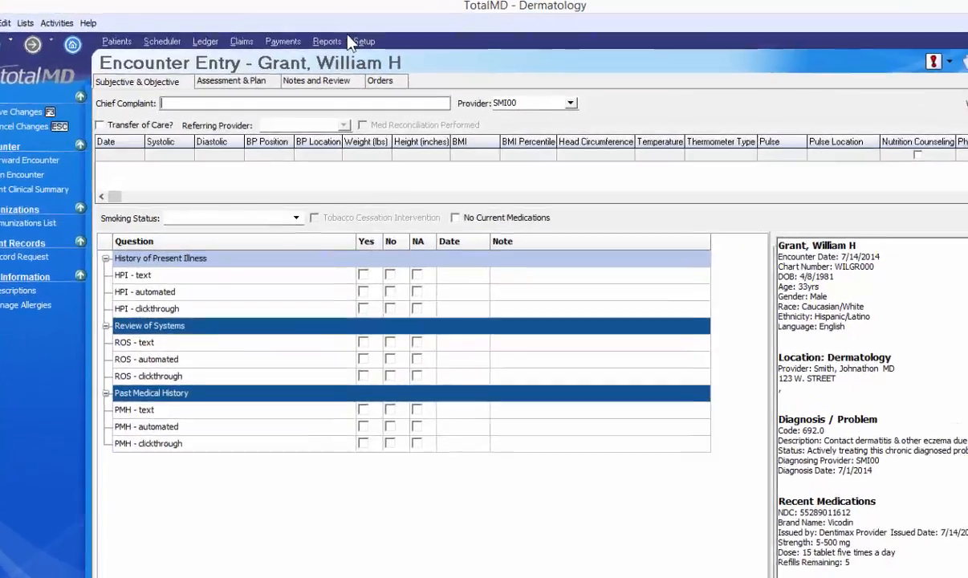
- Enter chief complaint 'Patient Has Allergies This Time Of Year', mark transfer of care from General Hospital, and mark med reconciliation performed
{"action": "type", "text": "Patient Has Allergies This Time Of Year"}
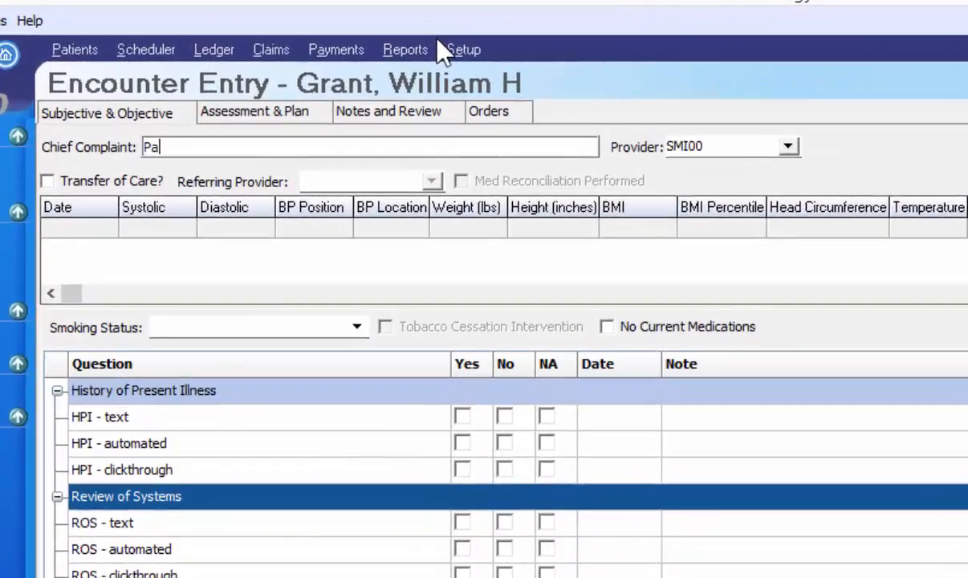
{"action": "left_click", "coordinate": [73, 180]}
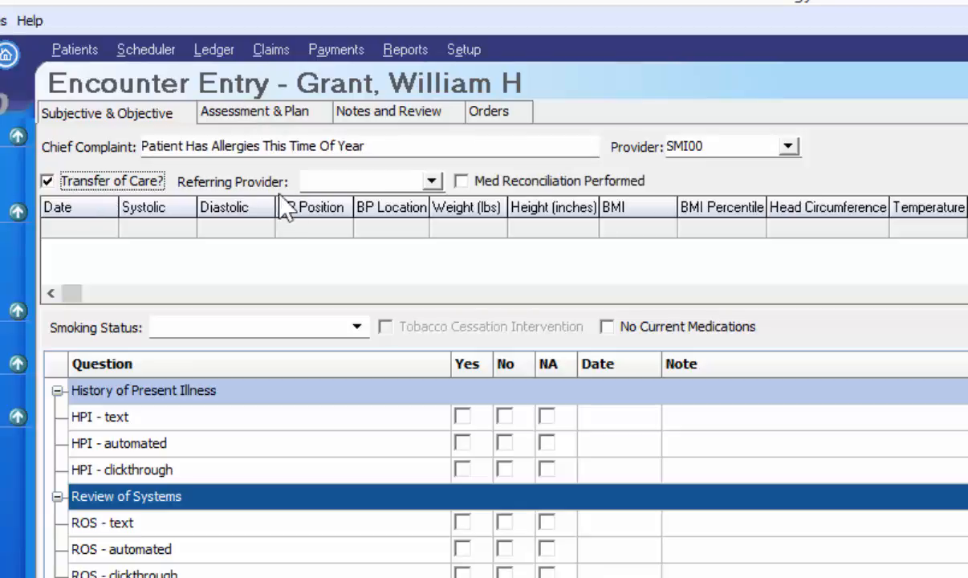
{"action": "left_click", "coordinate": [431, 181]}
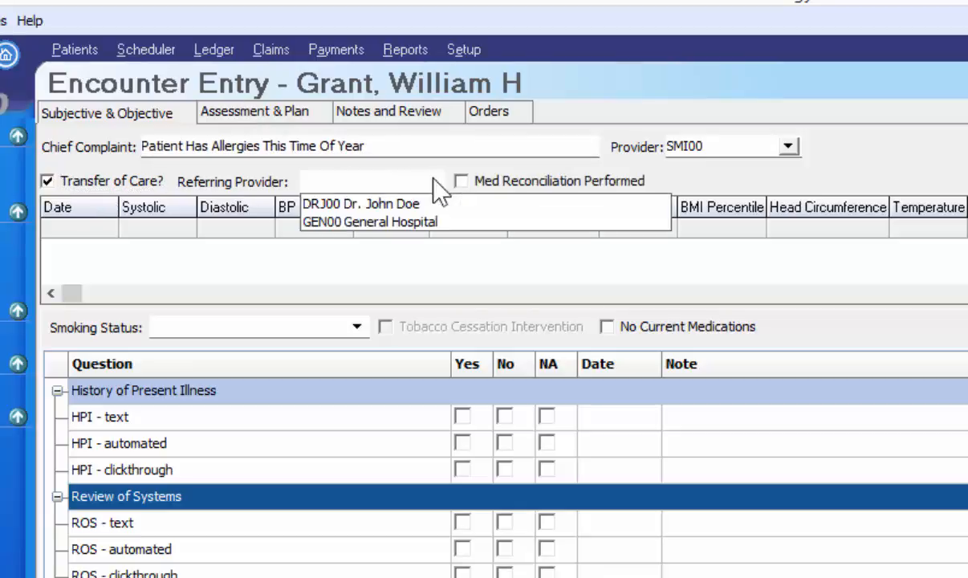
{"action": "left_click", "coordinate": [423, 223]}
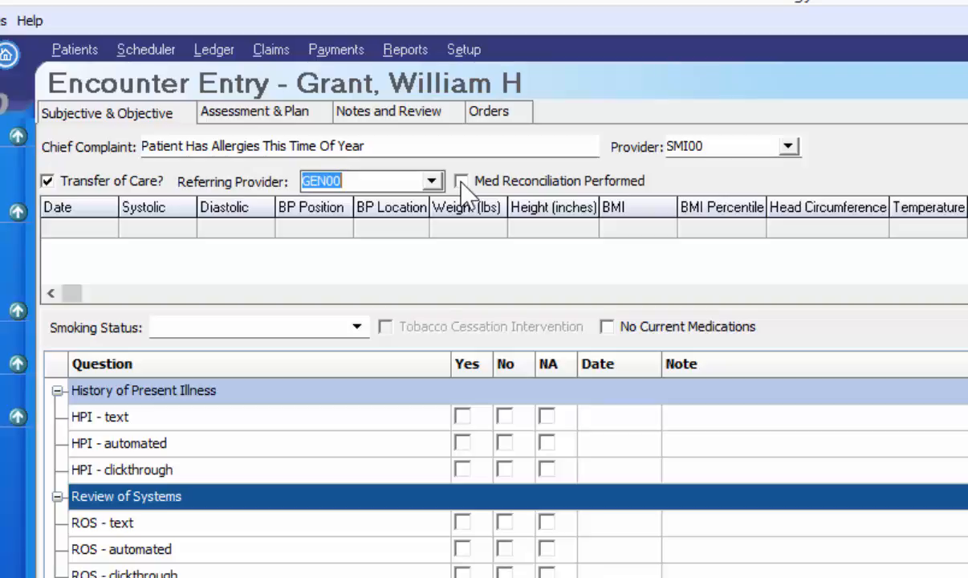
{"action": "left_click", "coordinate": [462, 182]}
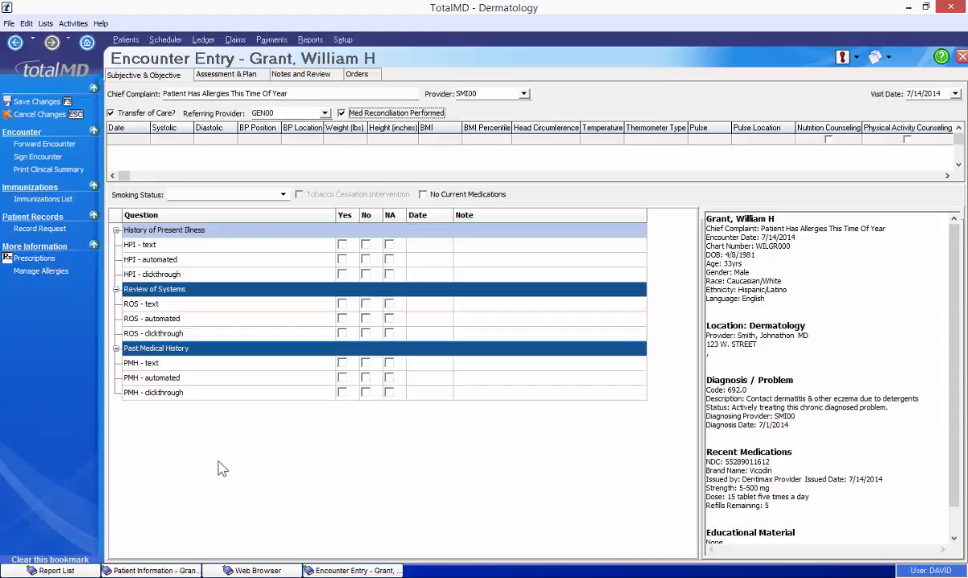
{"action": "left_click", "coordinate": [43, 259]}
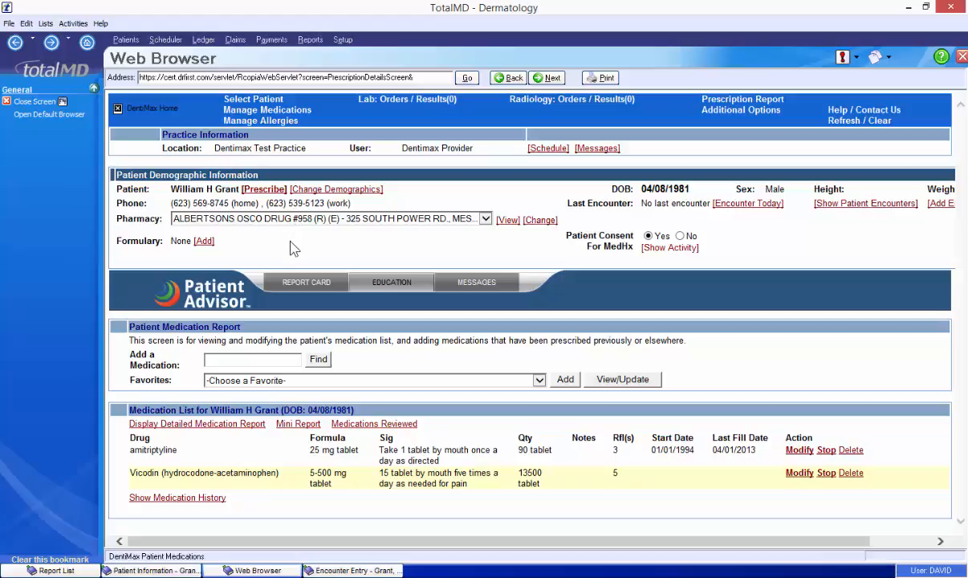
- Add Medrol 2 mg tablet to the medication list and bring up the active allergies
{"action": "left_click", "coordinate": [283, 116]}
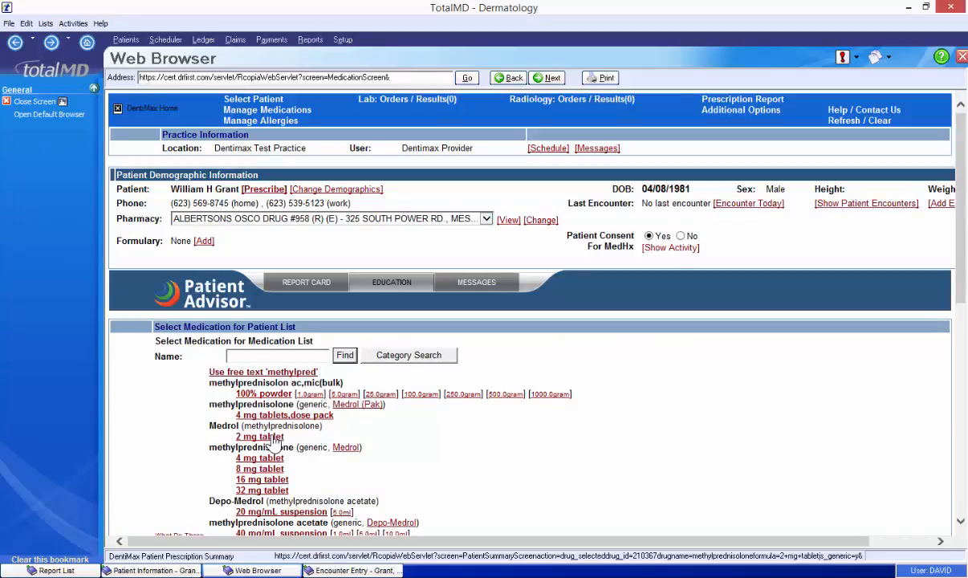
{"action": "left_click", "coordinate": [278, 438]}
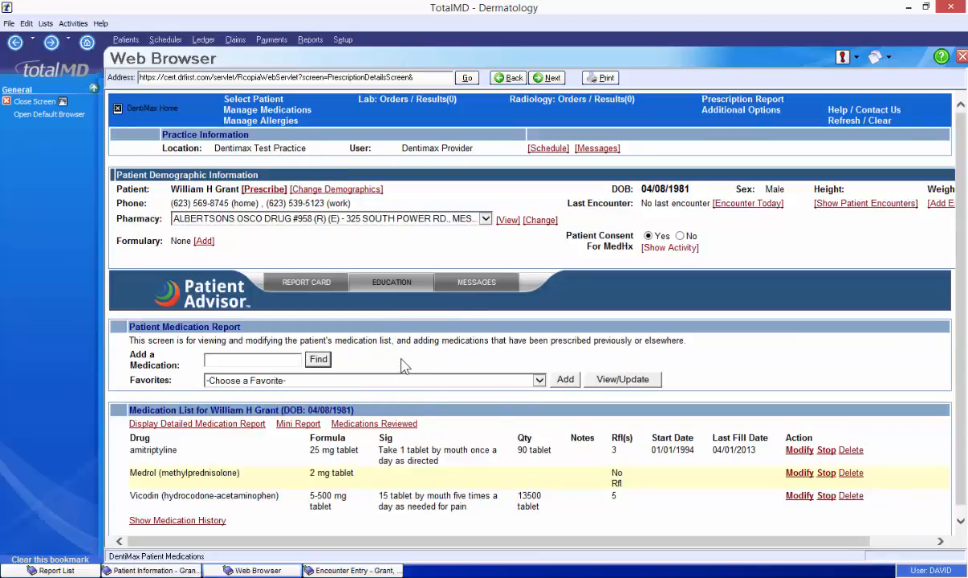
{"action": "scroll", "coordinate": [404, 365], "scroll_direction": "down", "scroll_amount": 1}
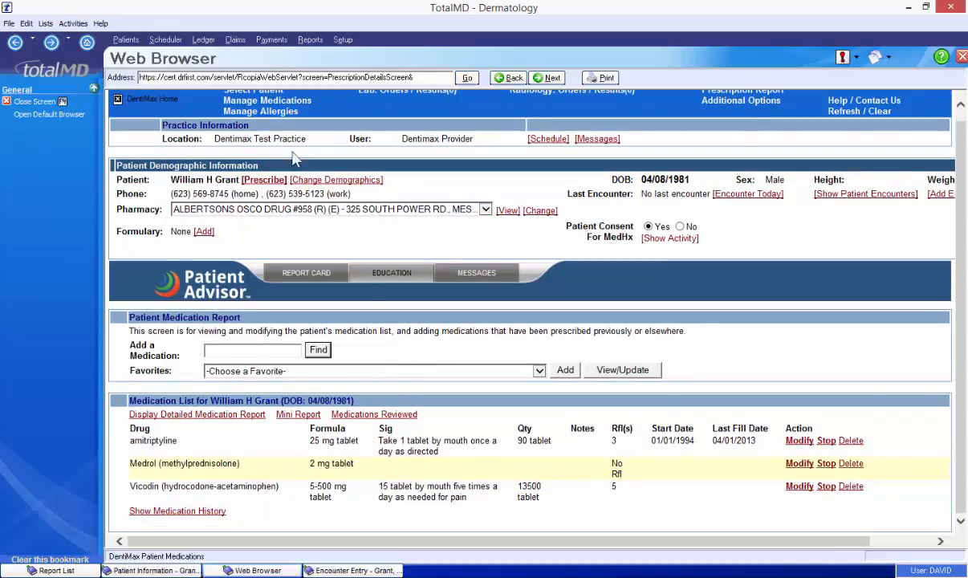
{"action": "left_click", "coordinate": [260, 111]}
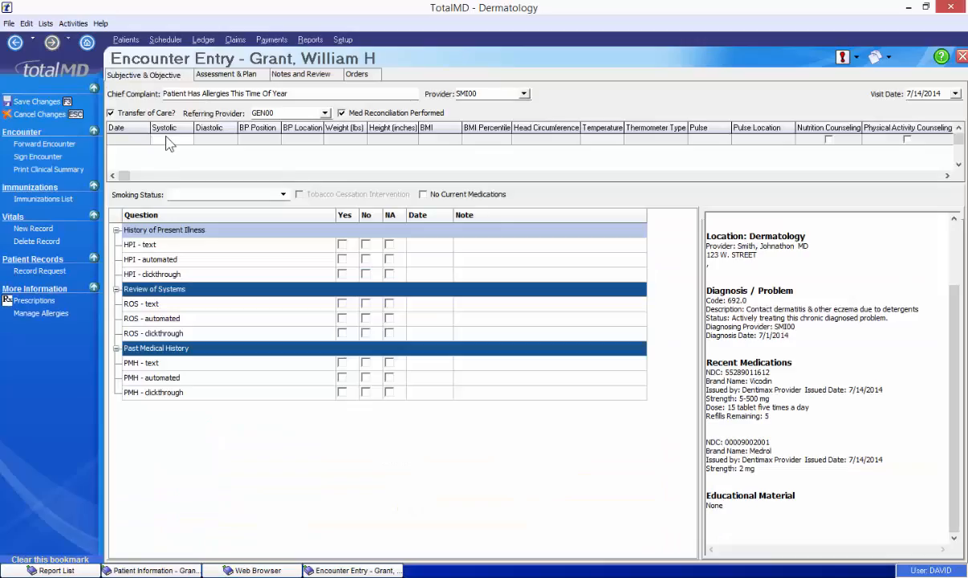
- Enter blood pressure 140/95 in the vitals and set smoking status to Former Smoker
{"action": "left_click", "coordinate": [167, 139]}
{"action": "type", "text": "140"}
{"action": "key", "text": "Tab"}
{"action": "type", "text": "95"}
{"action": "key", "text": "Tab"}
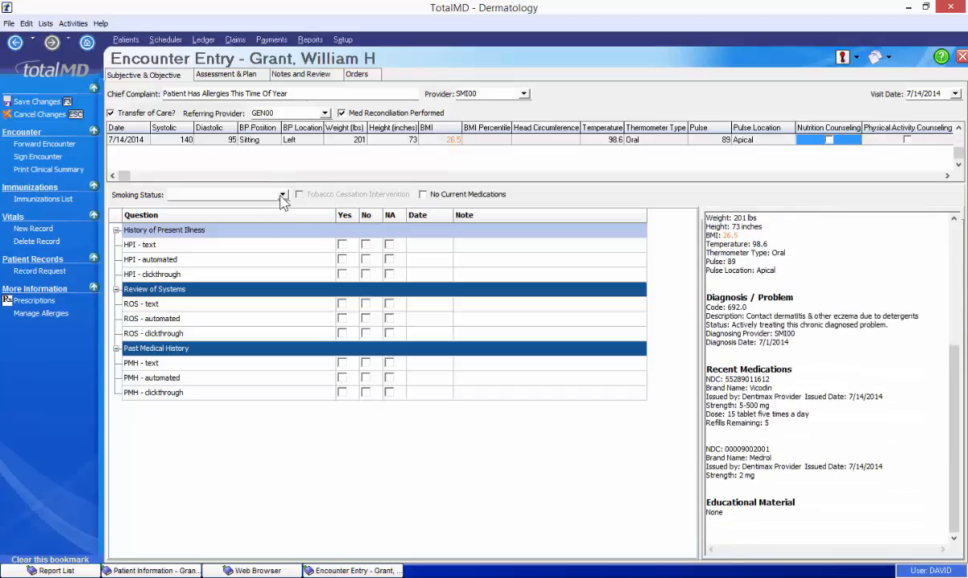
{"action": "left_click", "coordinate": [282, 198]}
{"action": "left_click", "coordinate": [193, 223]}
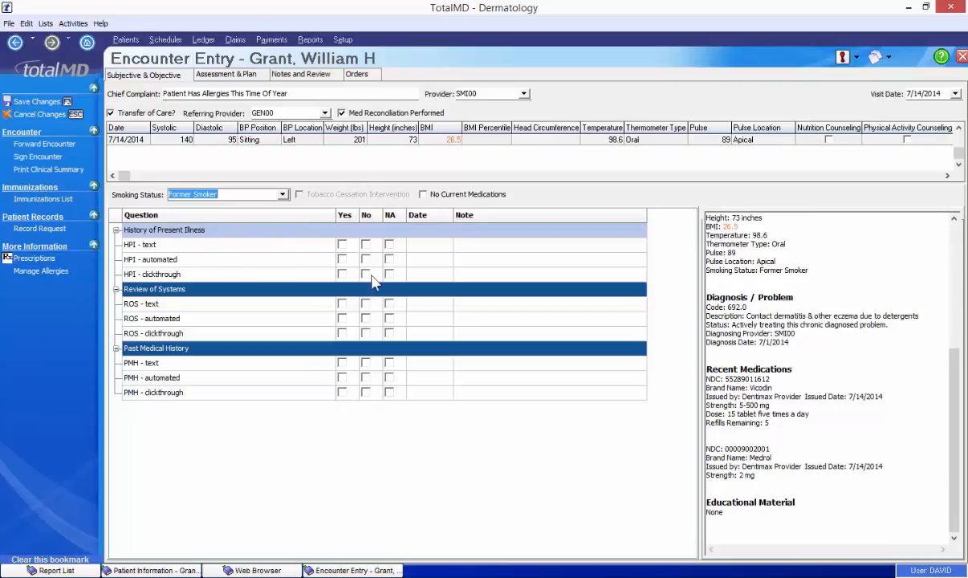
- Answer Yes to ROS clickthrough, marking no cardiovascular complaints and leaving heart and GI items unmarked
{"action": "left_click", "coordinate": [341, 333]}
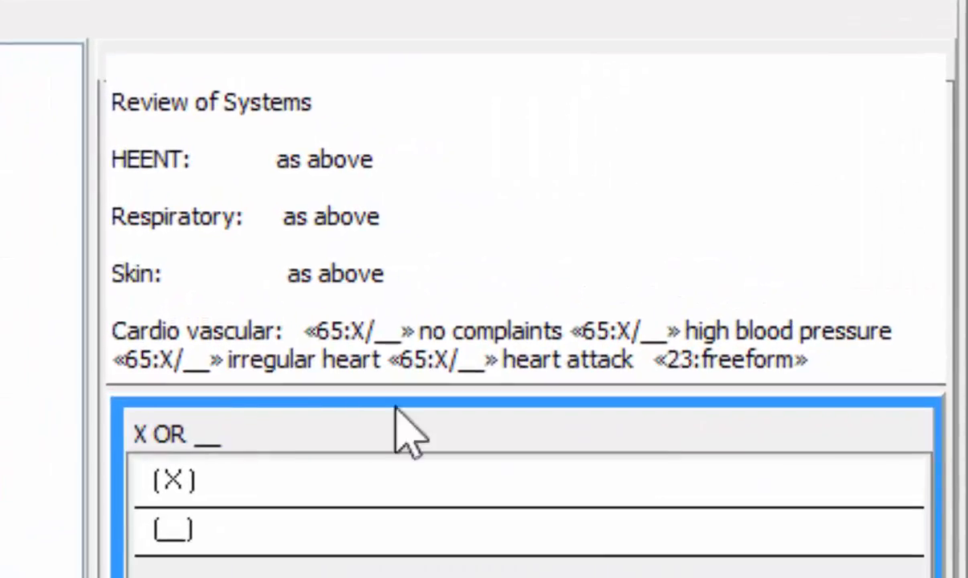
{"action": "left_click", "coordinate": [349, 482]}
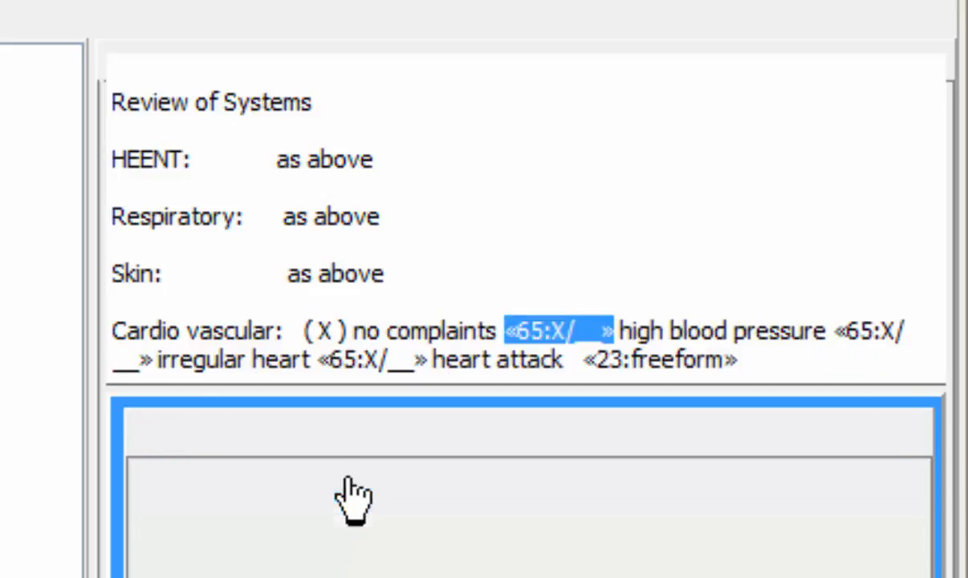
{"action": "left_click", "coordinate": [337, 537]}
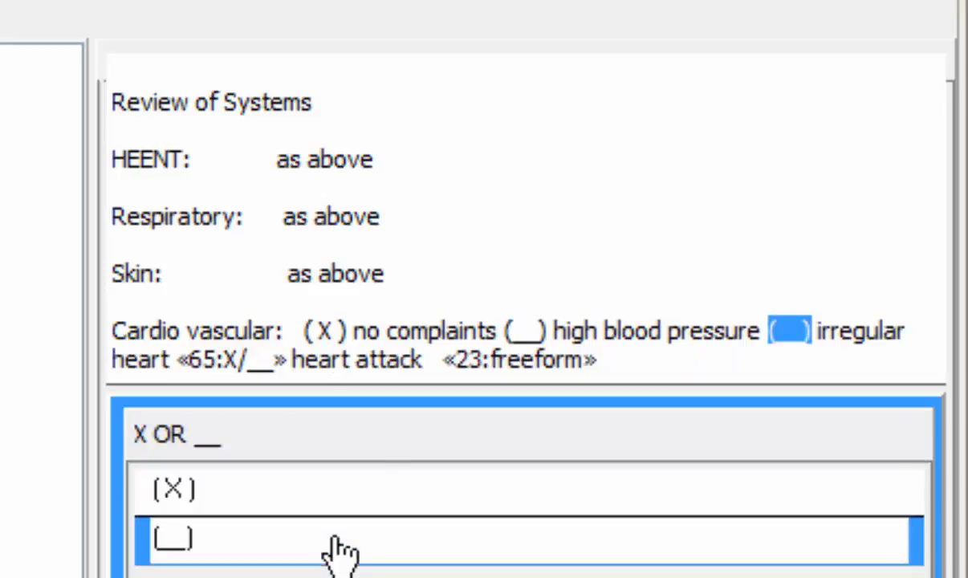
{"action": "left_click", "coordinate": [337, 539]}
{"action": "left_click", "coordinate": [337, 552]}
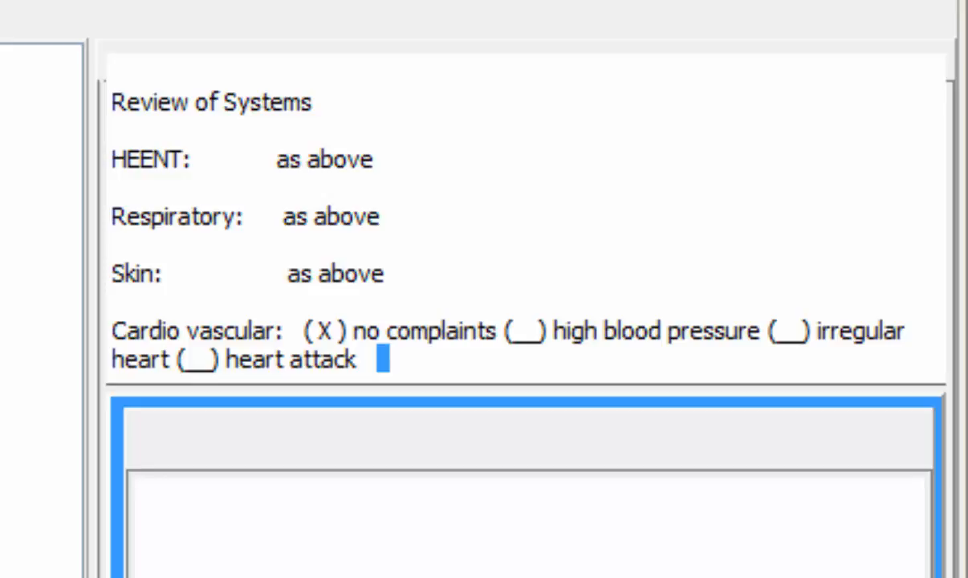
{"action": "left_click", "coordinate": [322, 552]}
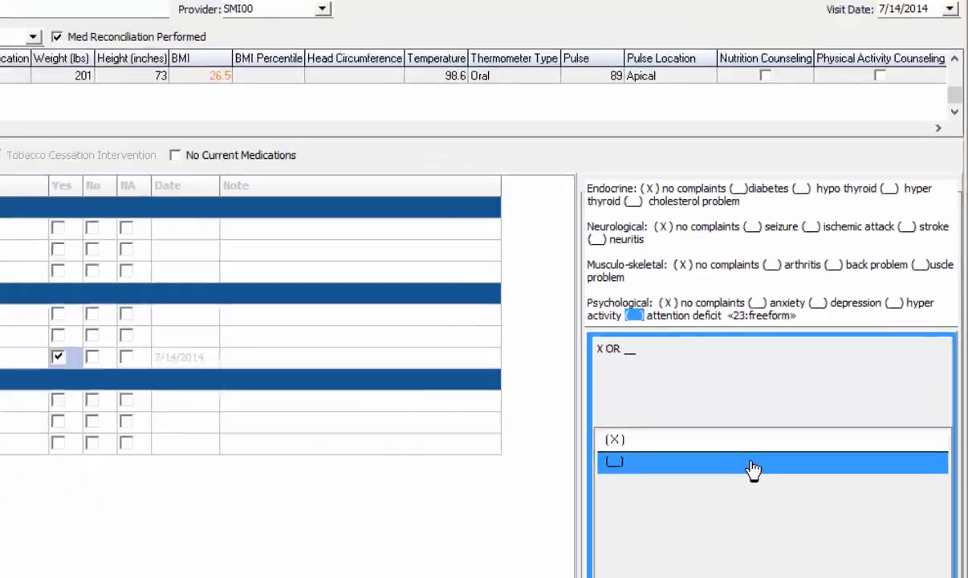
{"action": "left_click", "coordinate": [754, 467]}
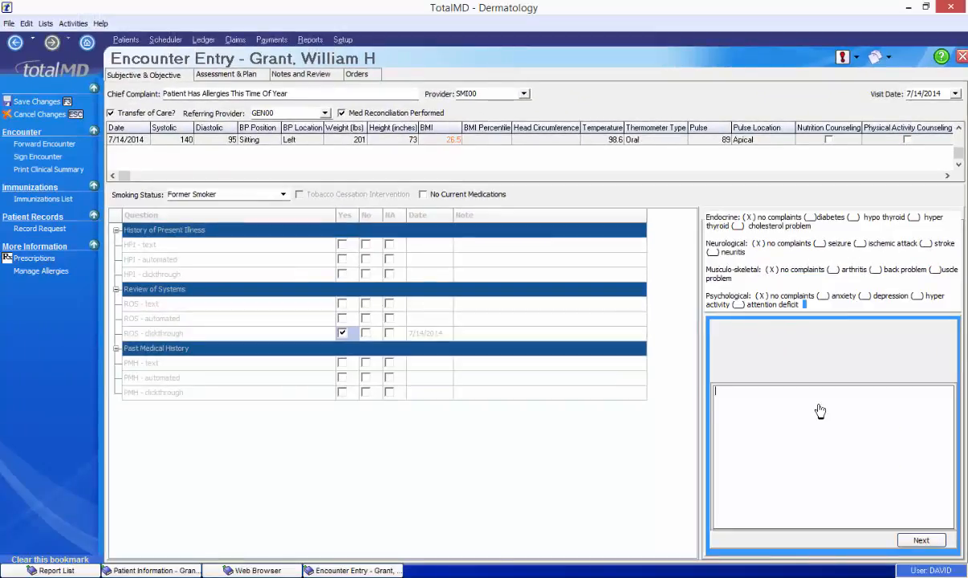
{"action": "left_click", "coordinate": [921, 540]}
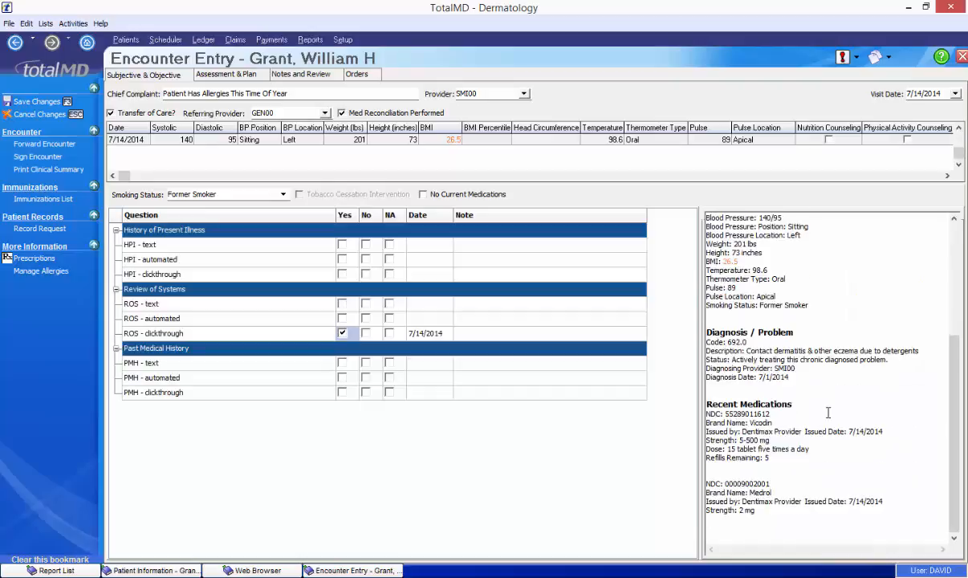
- Answer Yes to PMH clickthrough, enlarge its template text, and start typing 'probl' in the note
{"action": "left_click", "coordinate": [343, 393]}
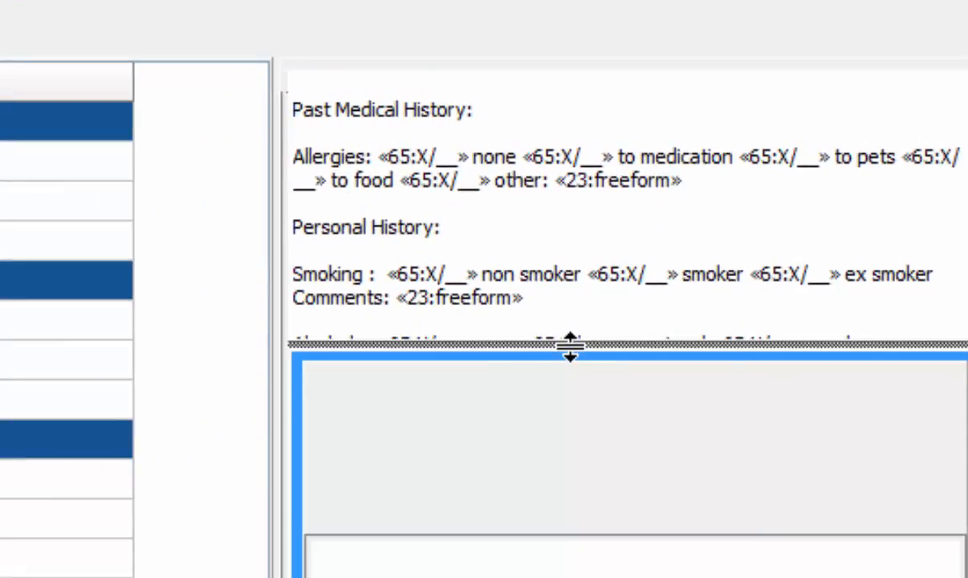
{"action": "left_click_drag", "start_coordinate": [652, 346], "coordinate": [651, 574]}
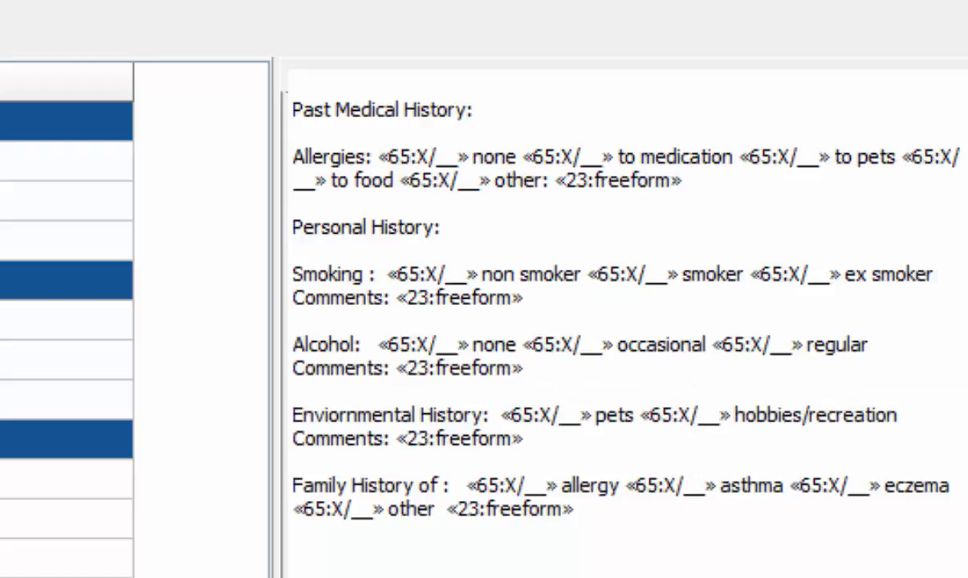
{"action": "type", "text": "problems with cat in the past"}
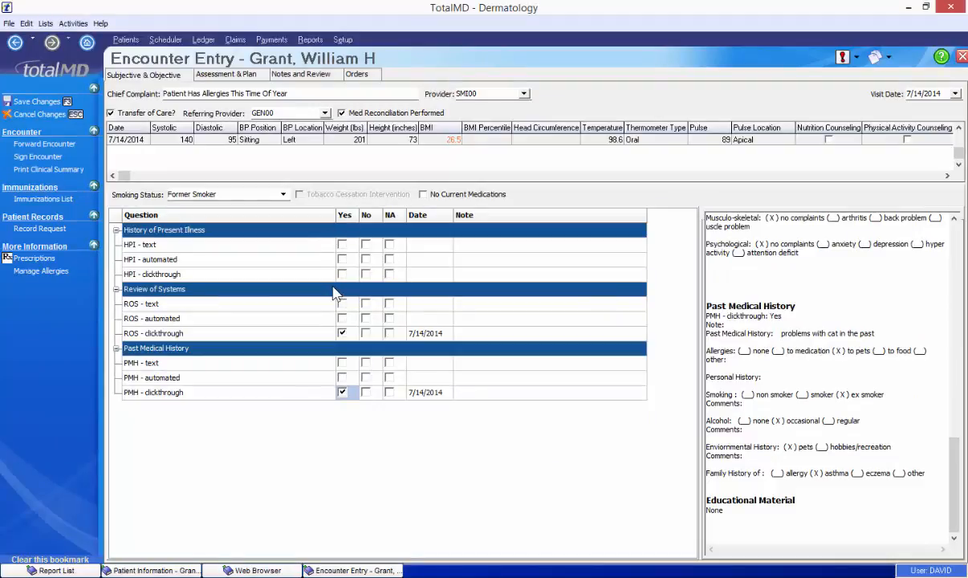
- Answer Yes to the HPI text question
{"action": "left_click", "coordinate": [342, 245]}
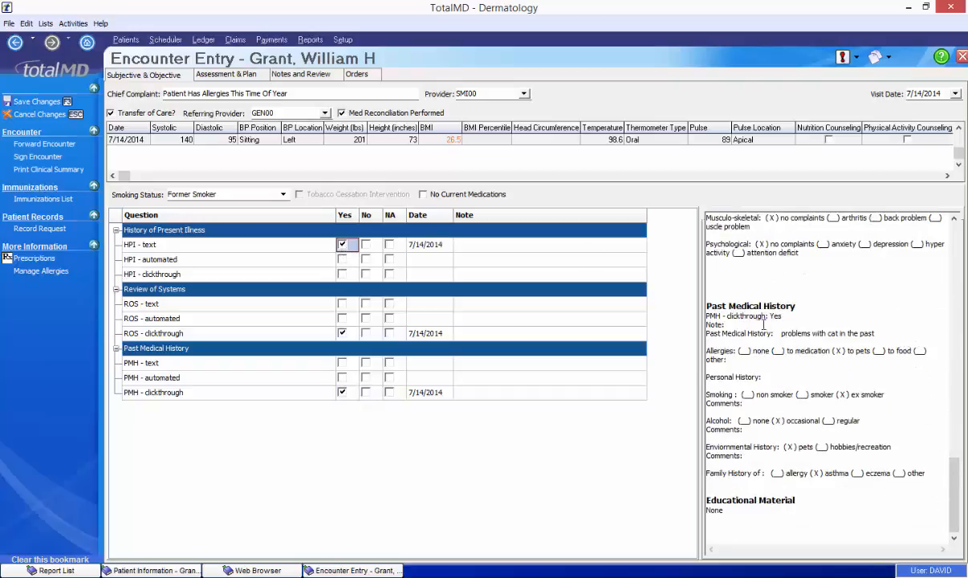
{"action": "left_click_drag", "start_coordinate": [931, 473], "coordinate": [659, 329]}
{"action": "left_click", "coordinate": [816, 406]}
- Fill HPI automated: 'has allergies around cats', frequent, headache, sinus infection, and itchy eyes
{"action": "left_click", "coordinate": [342, 259]}
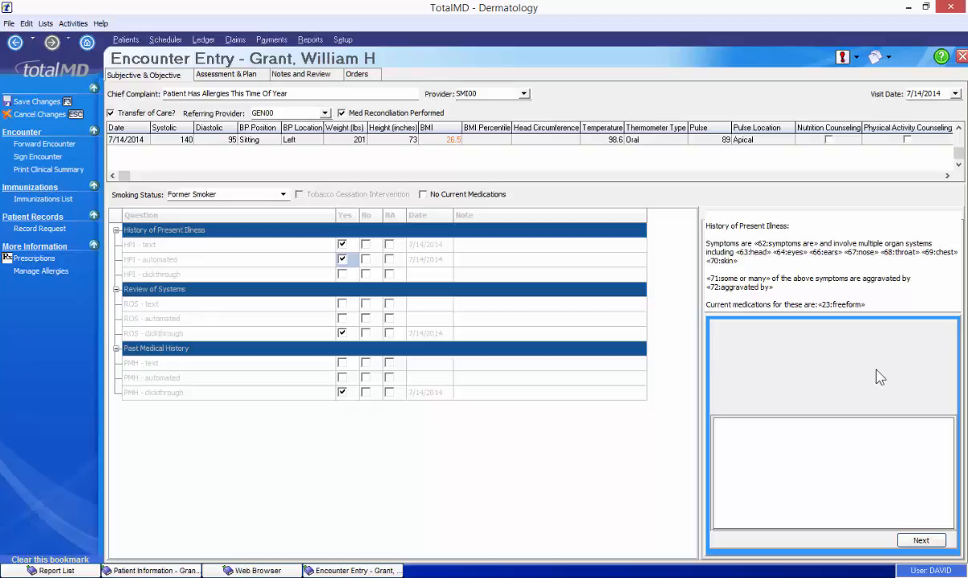
{"action": "type", "text": "has allergies around cats"}
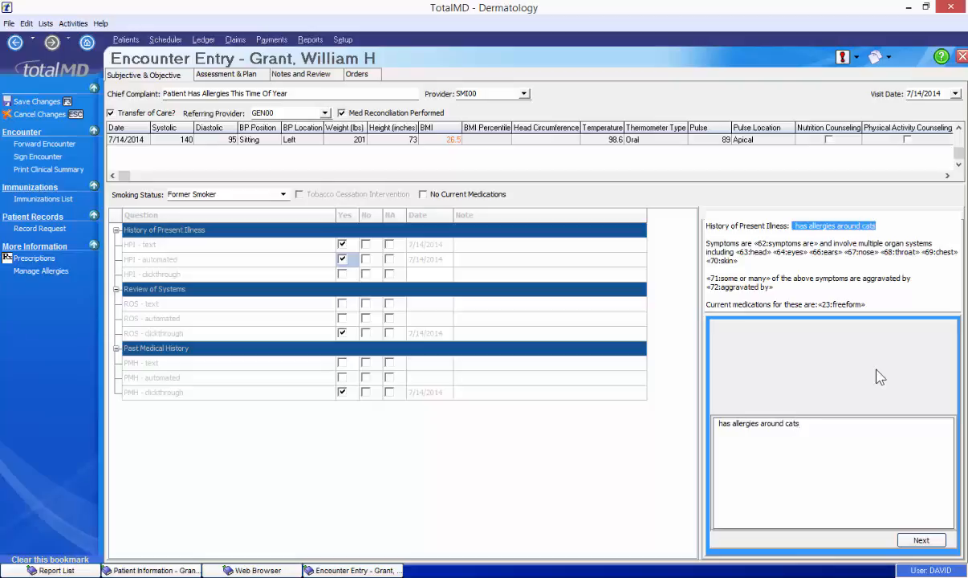
{"action": "key", "text": "Return"}
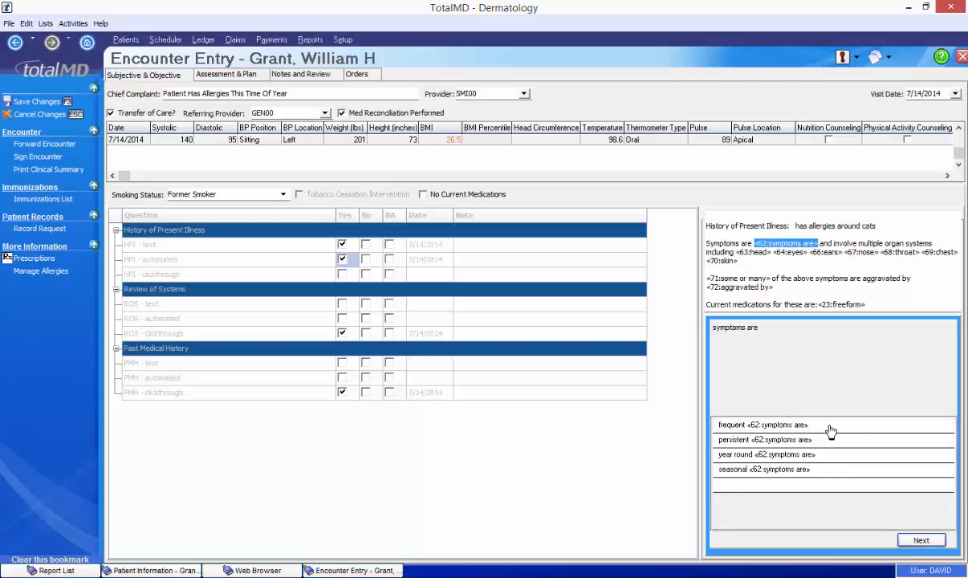
{"action": "left_click", "coordinate": [830, 429]}
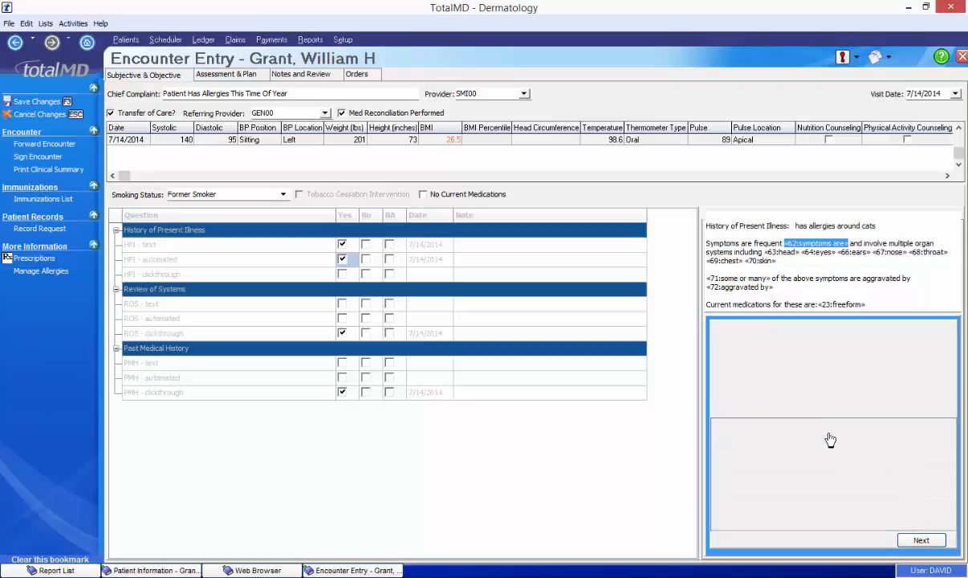
{"action": "left_click", "coordinate": [839, 490]}
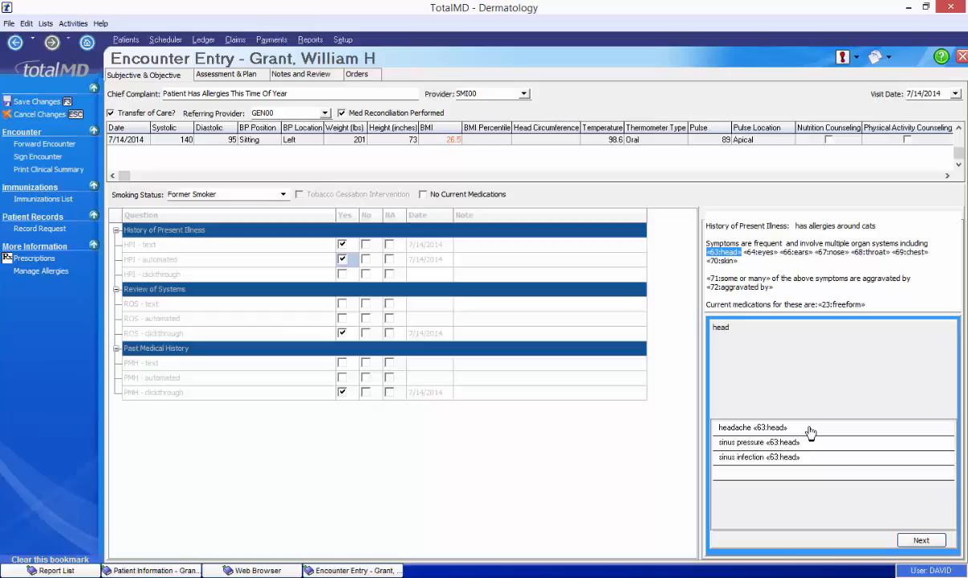
{"action": "left_click", "coordinate": [810, 429]}
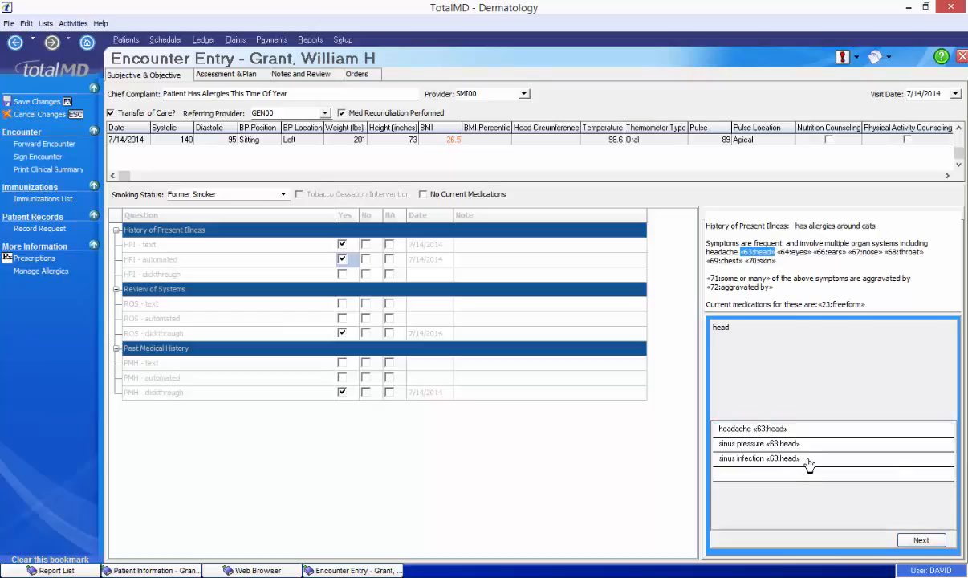
{"action": "left_click", "coordinate": [809, 460]}
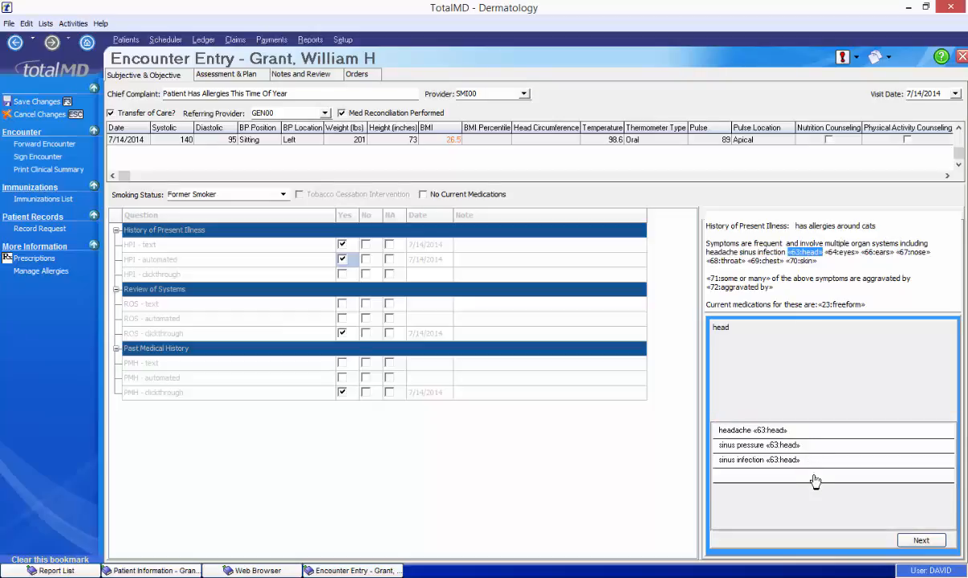
{"action": "left_click", "coordinate": [815, 480]}
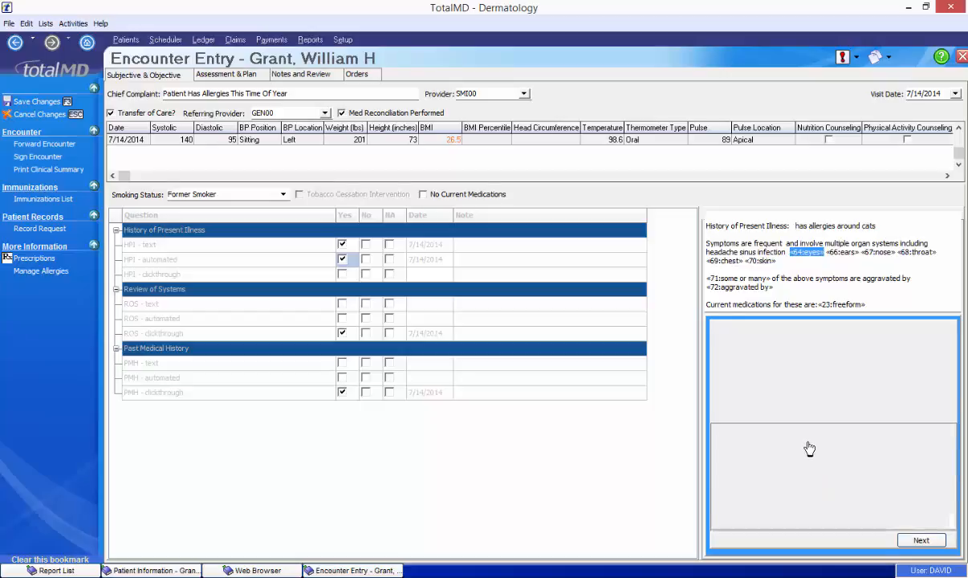
{"action": "left_click", "coordinate": [807, 448]}
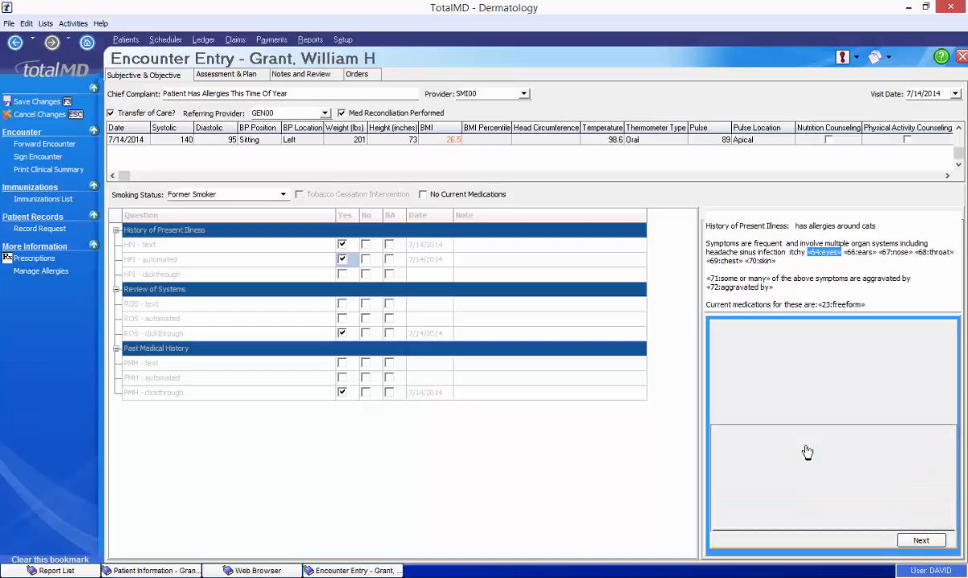
{"action": "left_click", "coordinate": [810, 511]}
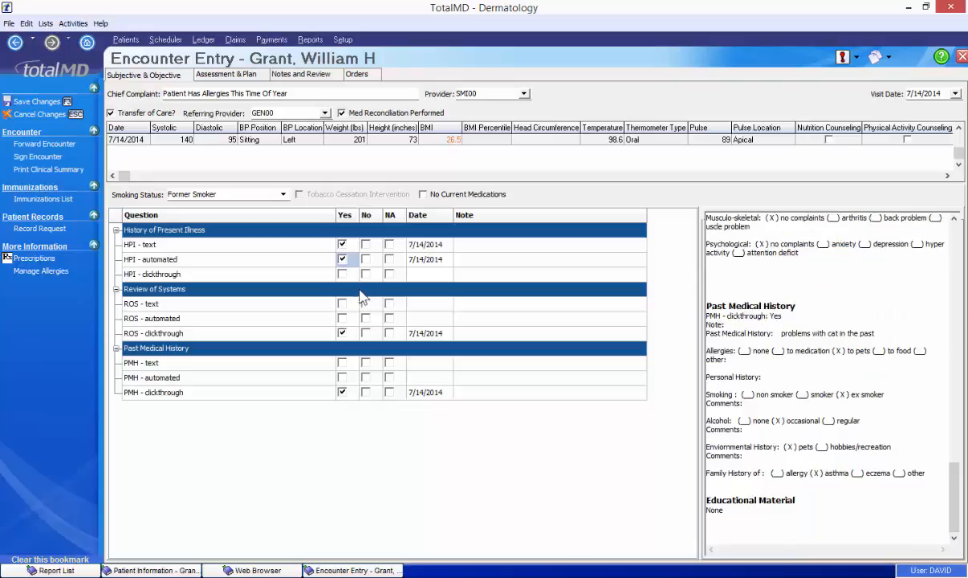
- Try HPI clickthrough with frequent symptoms and headache, then withdraw its Yes answer
{"action": "left_click", "coordinate": [342, 273]}
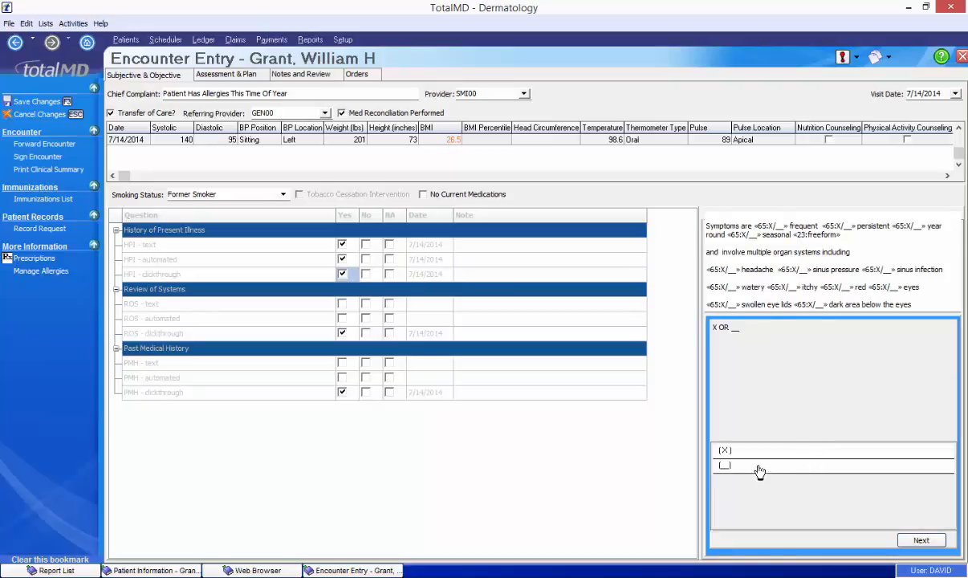
{"action": "left_click", "coordinate": [780, 454]}
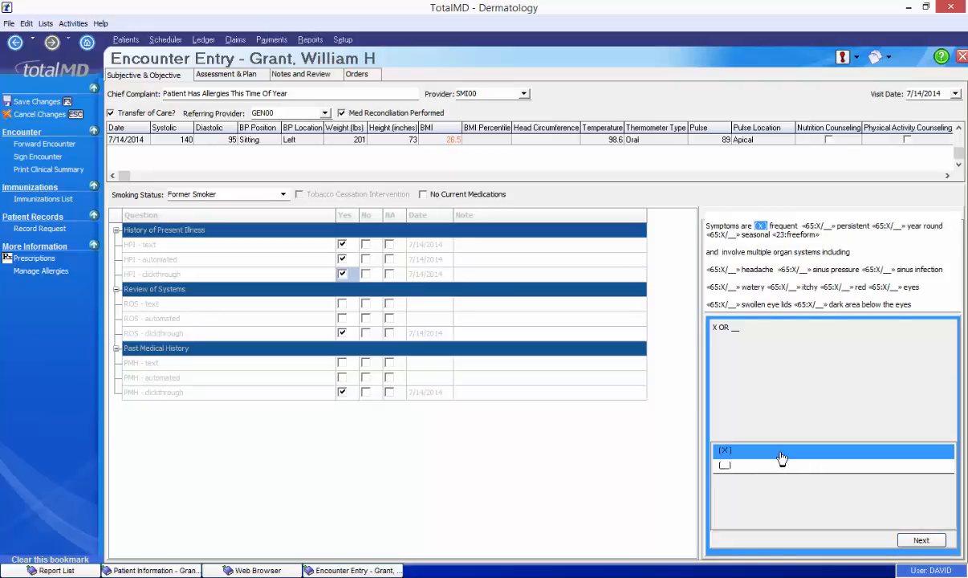
{"action": "left_click", "coordinate": [803, 471]}
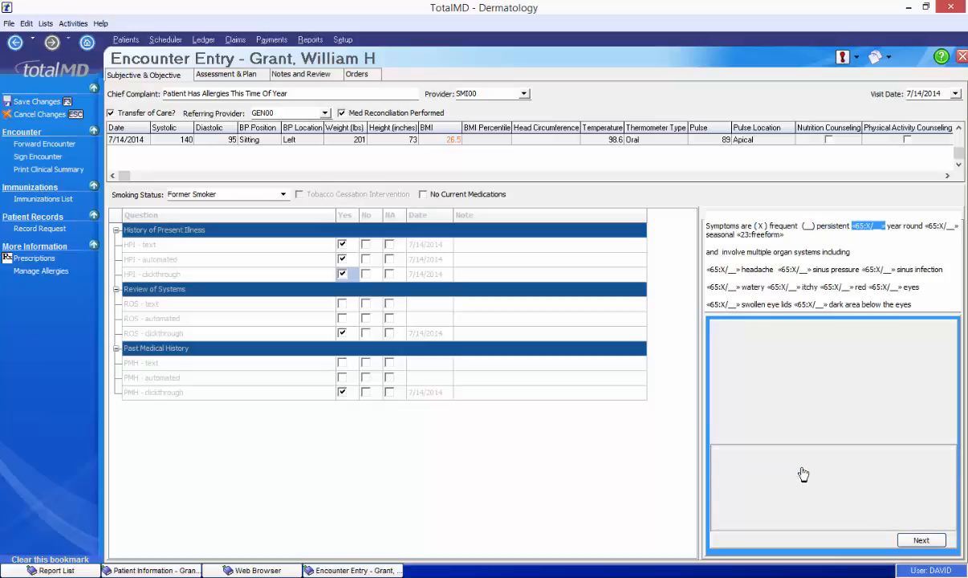
{"action": "left_click", "coordinate": [803, 473]}
{"action": "left_click", "coordinate": [802, 473]}
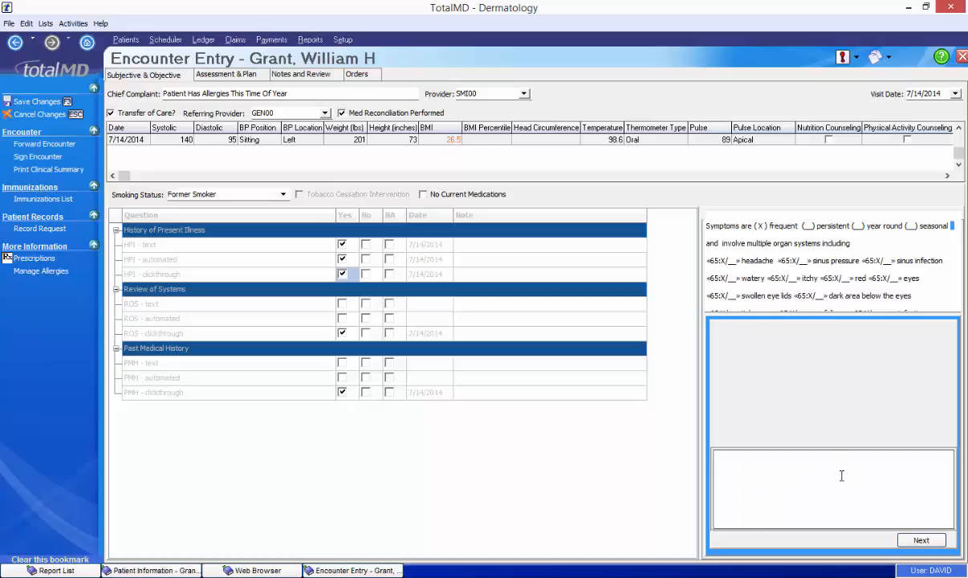
{"action": "left_click", "coordinate": [906, 541]}
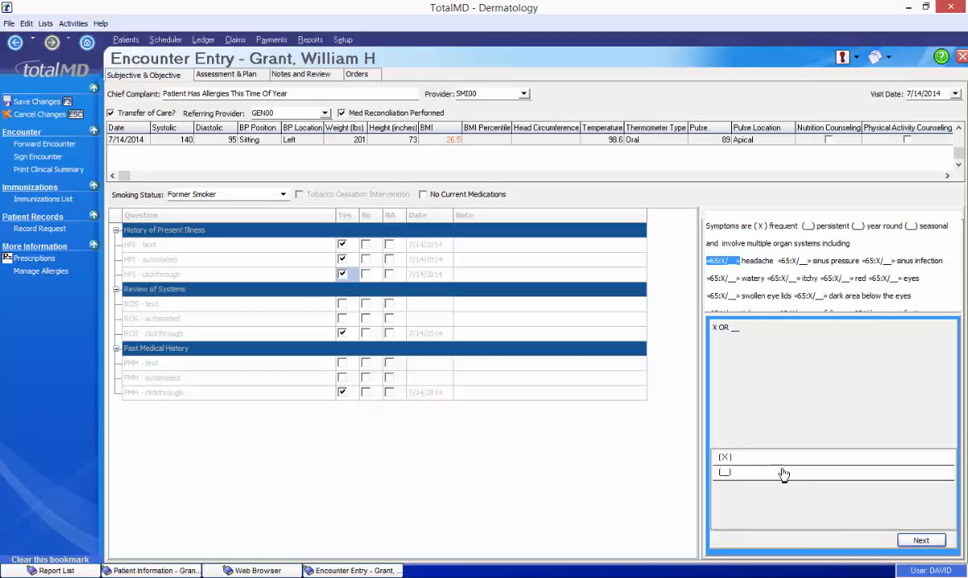
{"action": "left_click", "coordinate": [786, 459]}
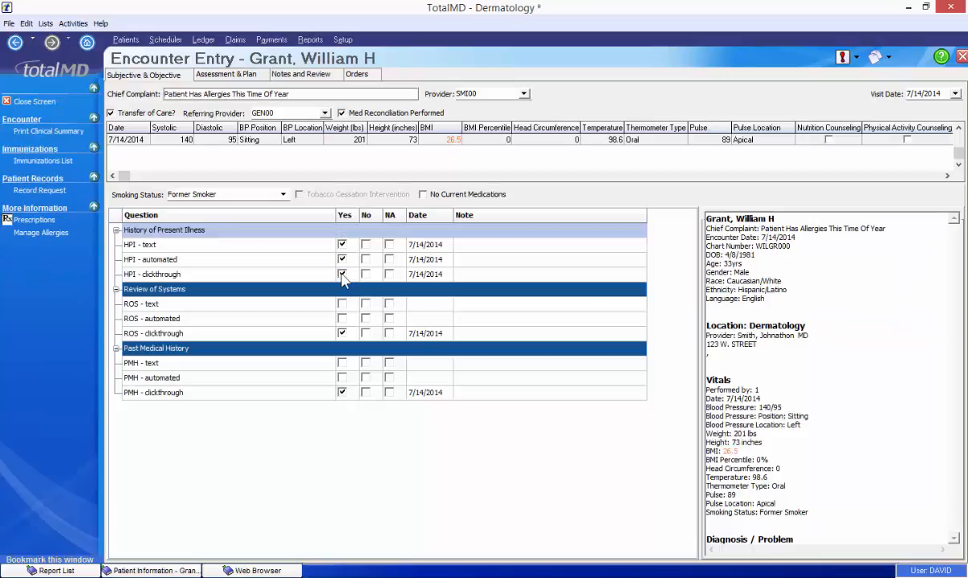
{"action": "left_click", "coordinate": [342, 274]}
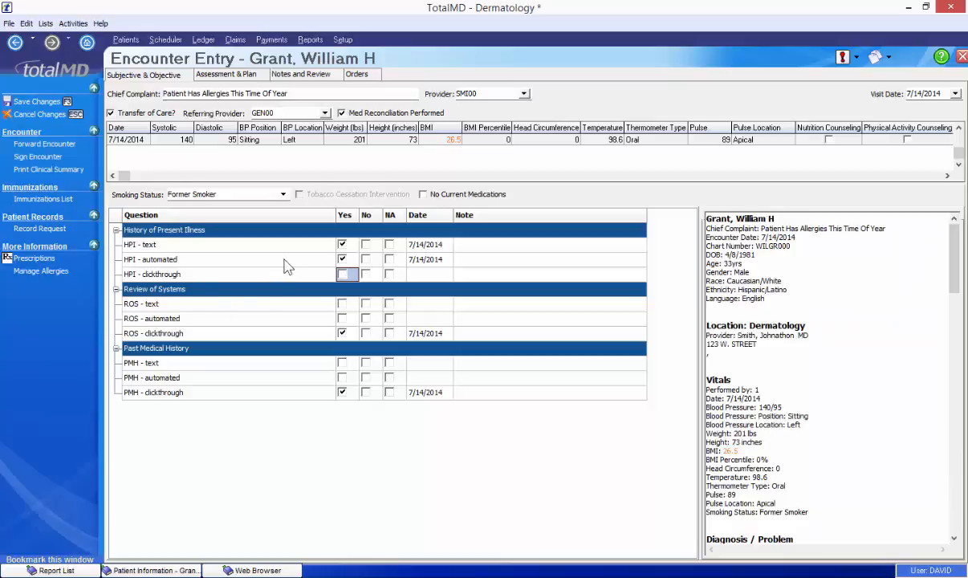
- Add the Exam template to Physical Exam under Assessment & Plan and expand that section
{"action": "left_click", "coordinate": [231, 76]}
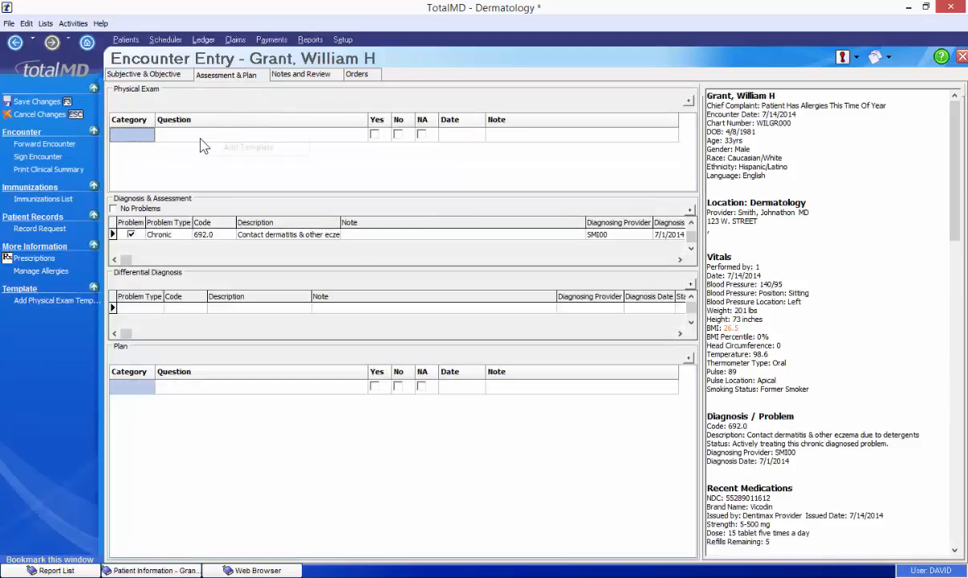
{"action": "left_click", "coordinate": [244, 149]}
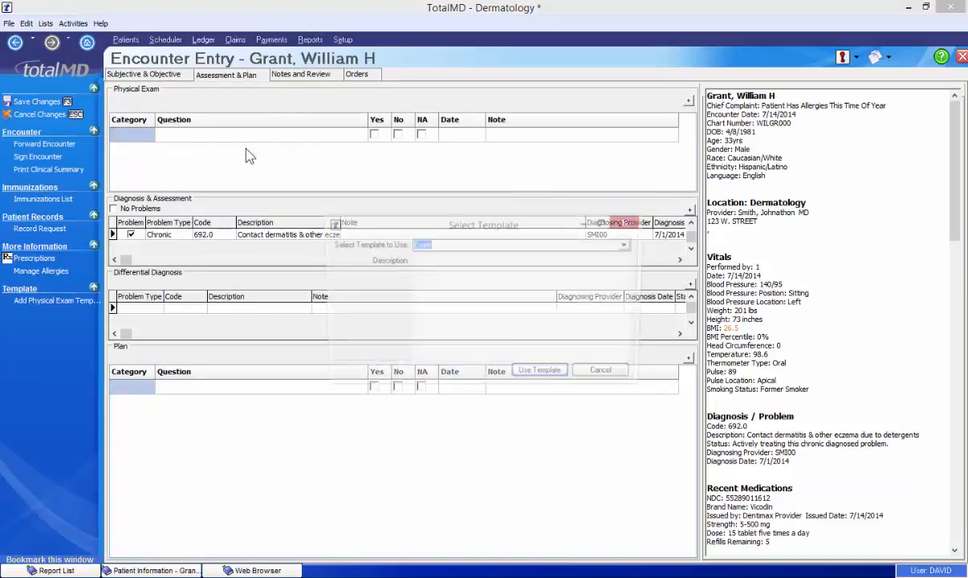
{"action": "left_click", "coordinate": [539, 376]}
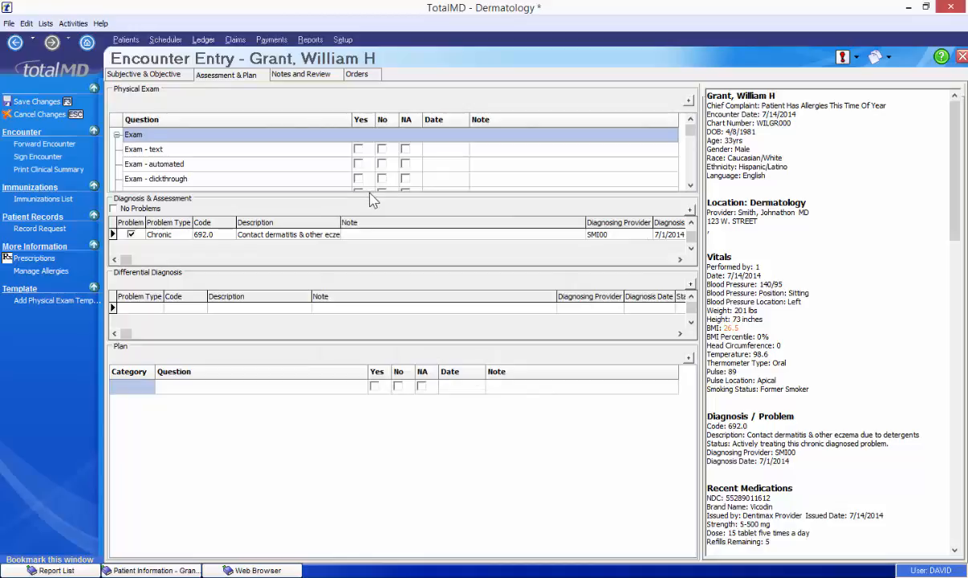
{"action": "left_click", "coordinate": [686, 100]}
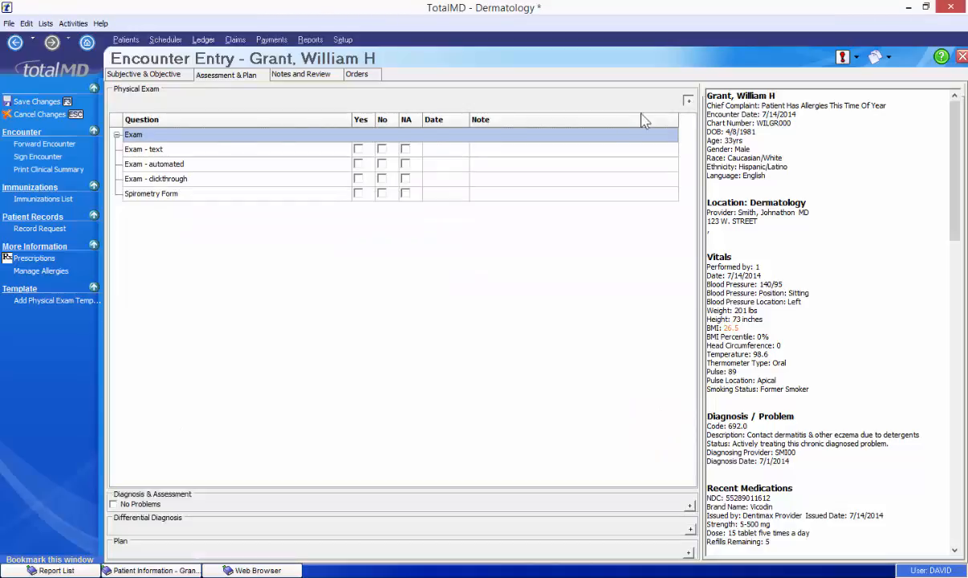
- Mark Exam - text as performed and open its note in an enlarged editor
{"action": "left_click", "coordinate": [358, 150]}
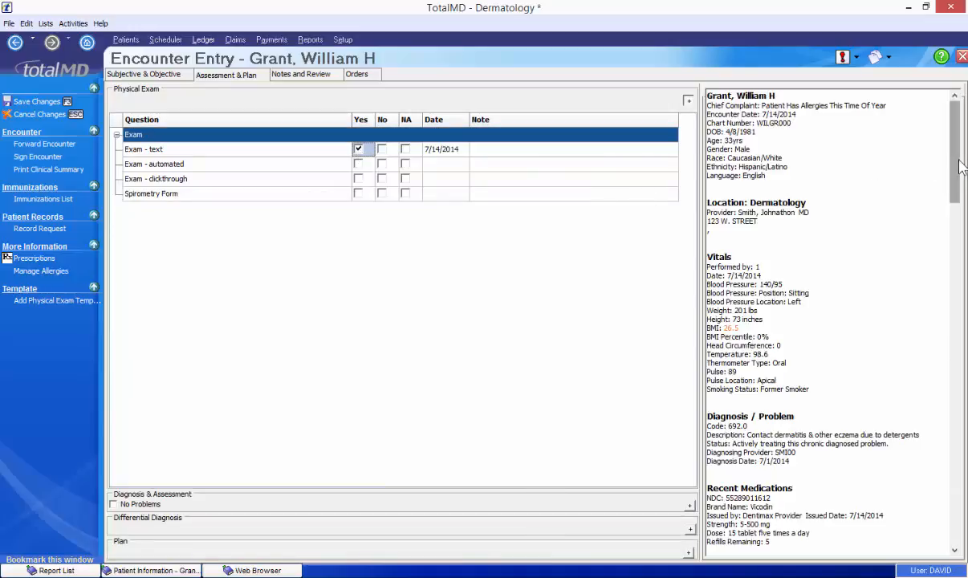
{"action": "scroll", "coordinate": [944, 318], "scroll_direction": "down", "scroll_amount": 10}
{"action": "scroll", "coordinate": [945, 323], "scroll_direction": "down", "scroll_amount": 15}
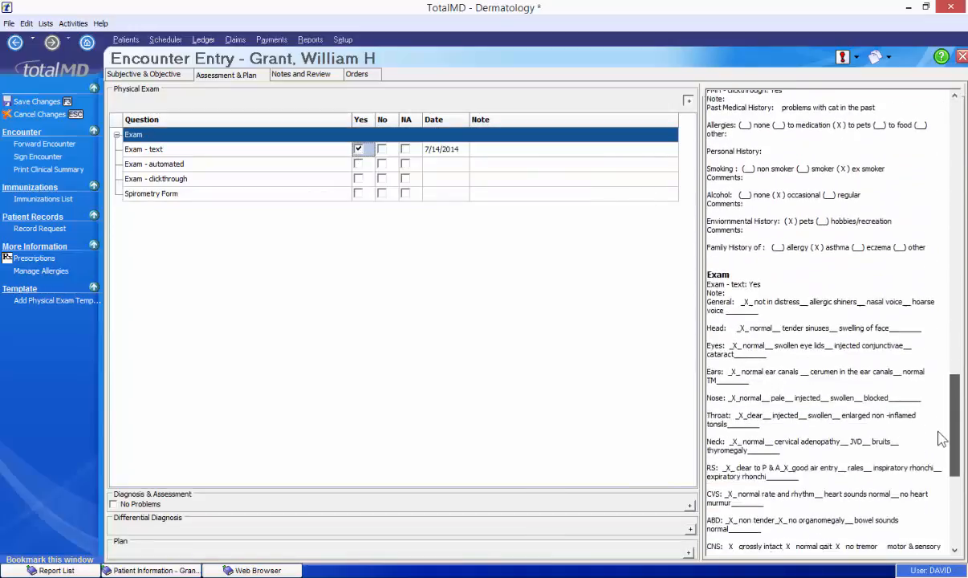
{"action": "scroll", "coordinate": [945, 449], "scroll_direction": "down", "scroll_amount": 5}
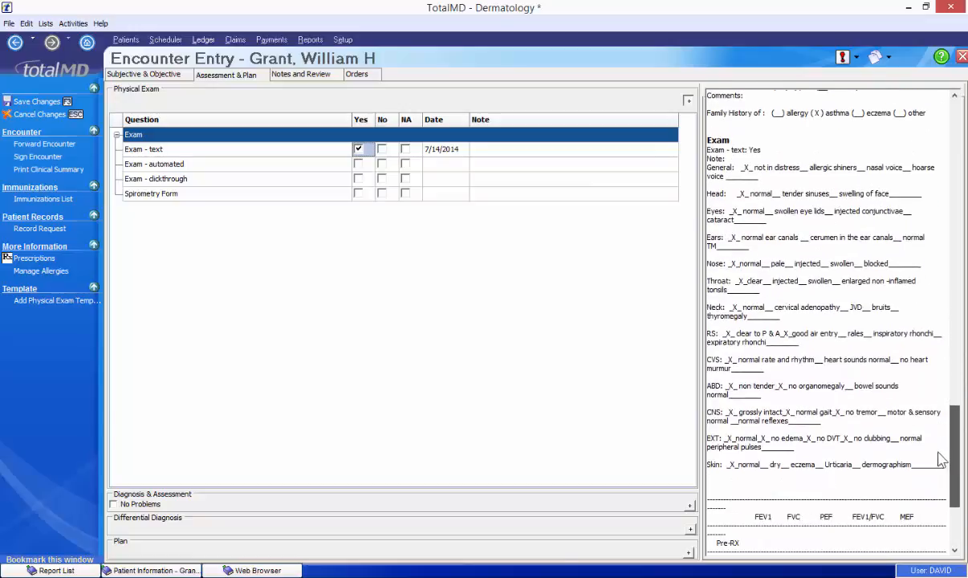
{"action": "left_click", "coordinate": [514, 155]}
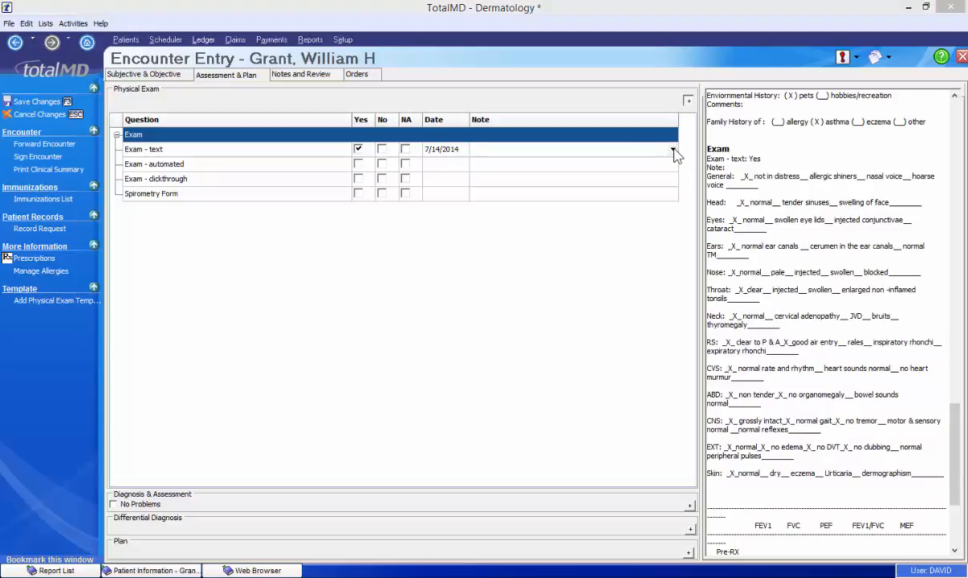
{"action": "left_click", "coordinate": [671, 149]}
{"action": "left_click_drag", "start_coordinate": [589, 248], "coordinate": [808, 520]}
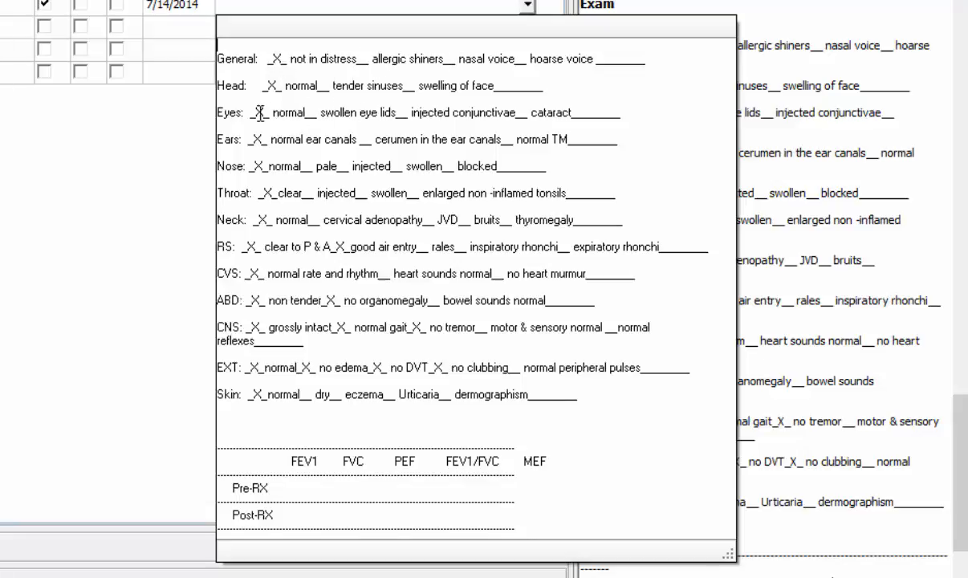
- Mark swollen eye lids and ear findings, adding 'Noticing additional problems, may require test.'
{"action": "left_click_drag", "start_coordinate": [256, 112], "coordinate": [271, 113]}
{"action": "key", "text": "BackSpace"}
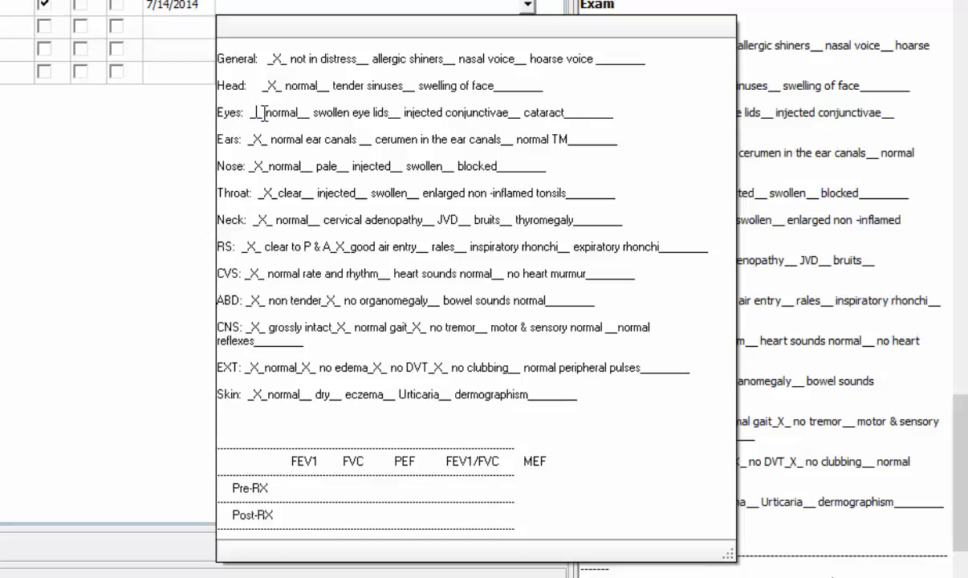
{"action": "left_click", "coordinate": [305, 111]}
{"action": "type", "text": "x"}
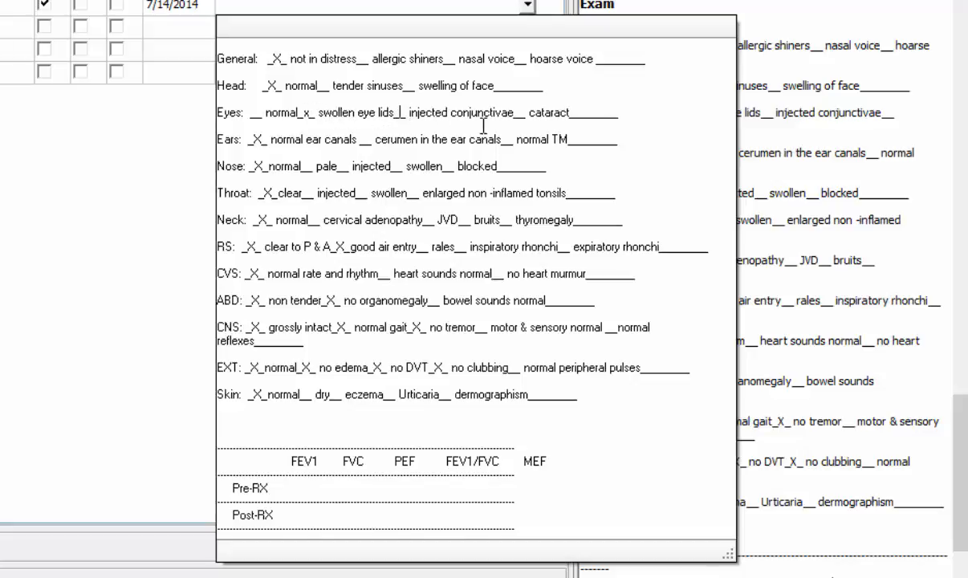
{"action": "type", "text": "x"}
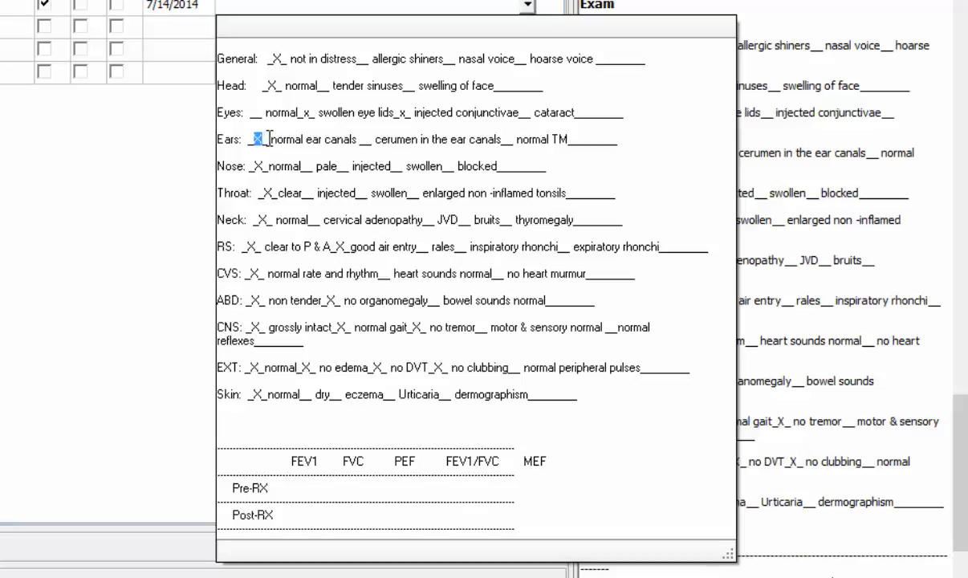
{"action": "key", "text": "Delete"}
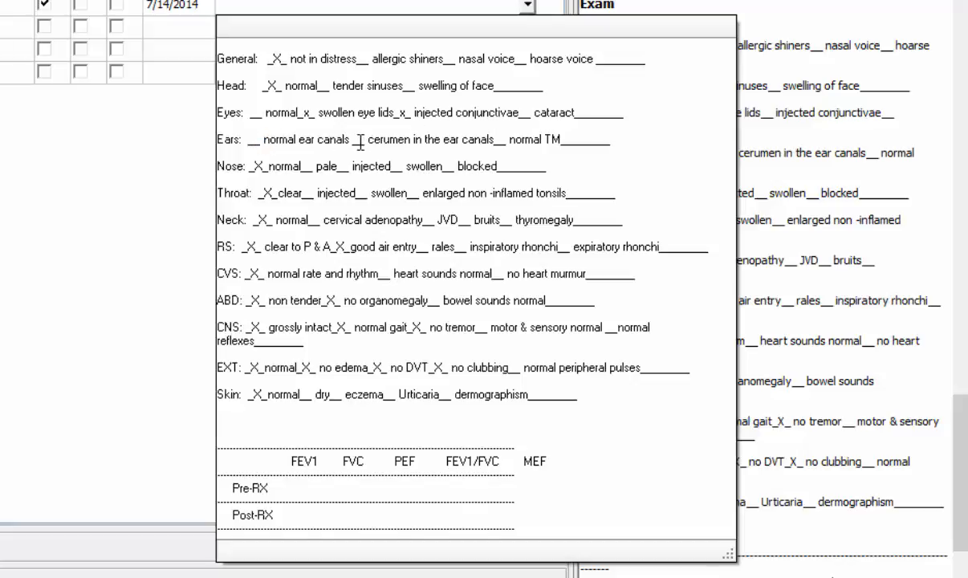
{"action": "type", "text": "x"}
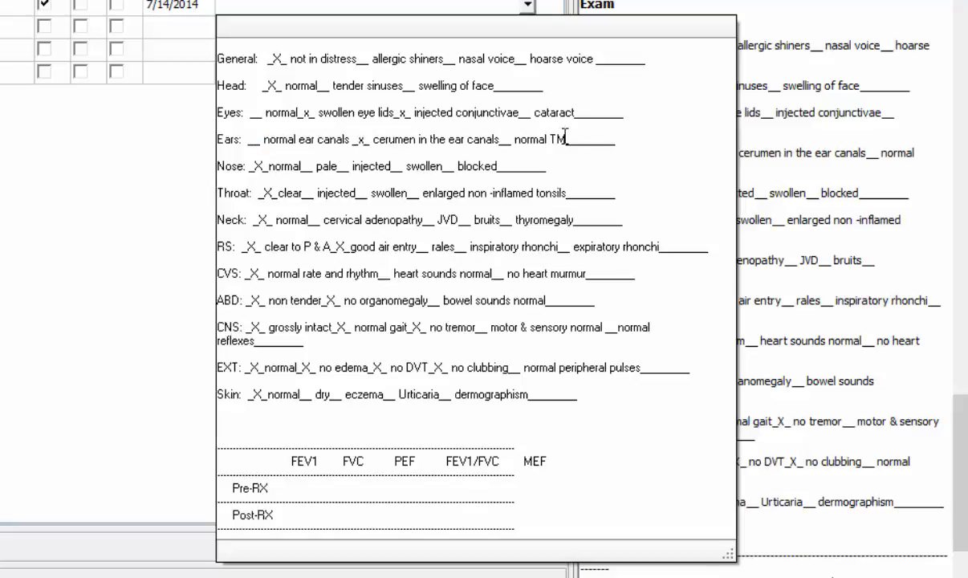
{"action": "left_click_drag", "start_coordinate": [577, 139], "coordinate": [603, 139]}
{"action": "type", "text": "No"}
{"action": "type", "text": "ticing additional prob"}
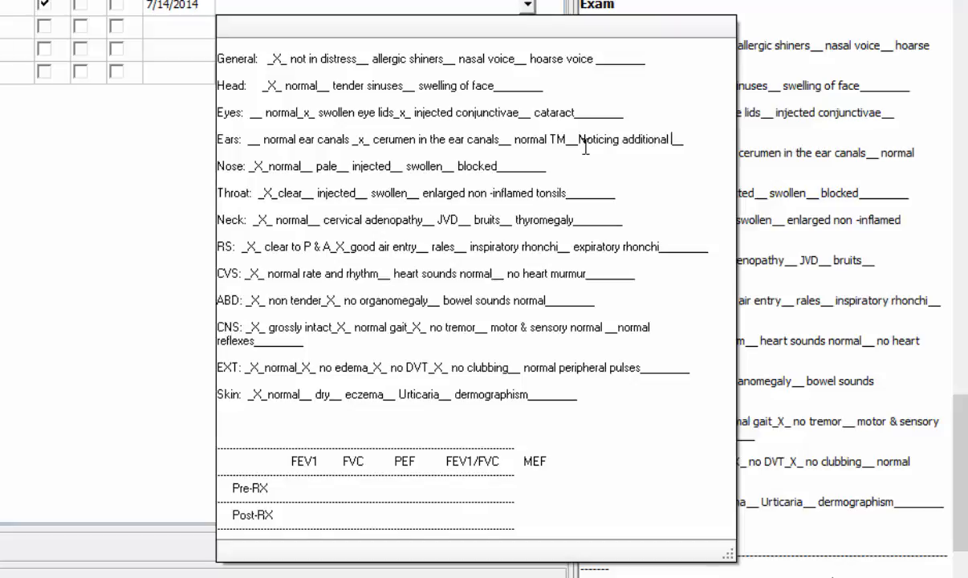
{"action": "type", "text": "lems, may require "}
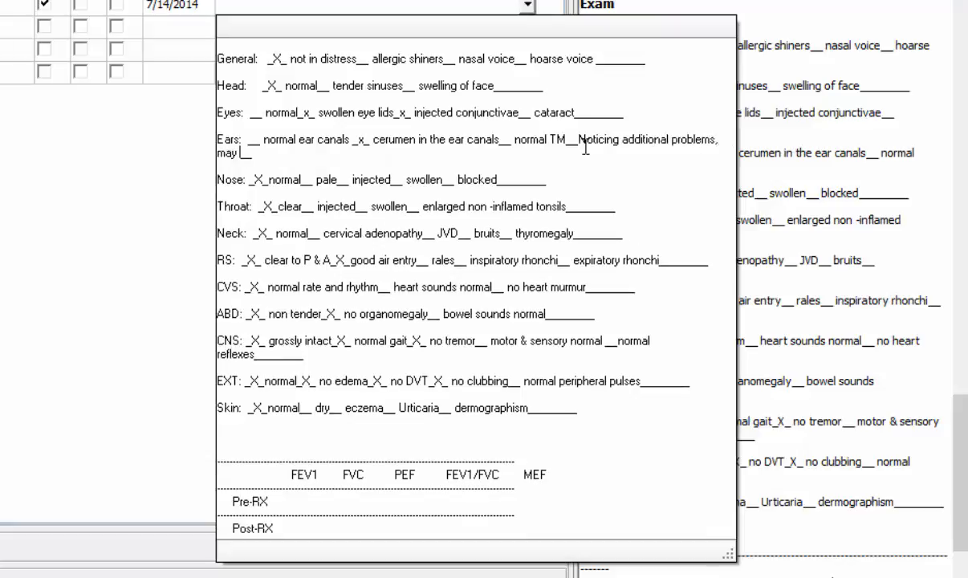
{"action": "type", "text": "test."}
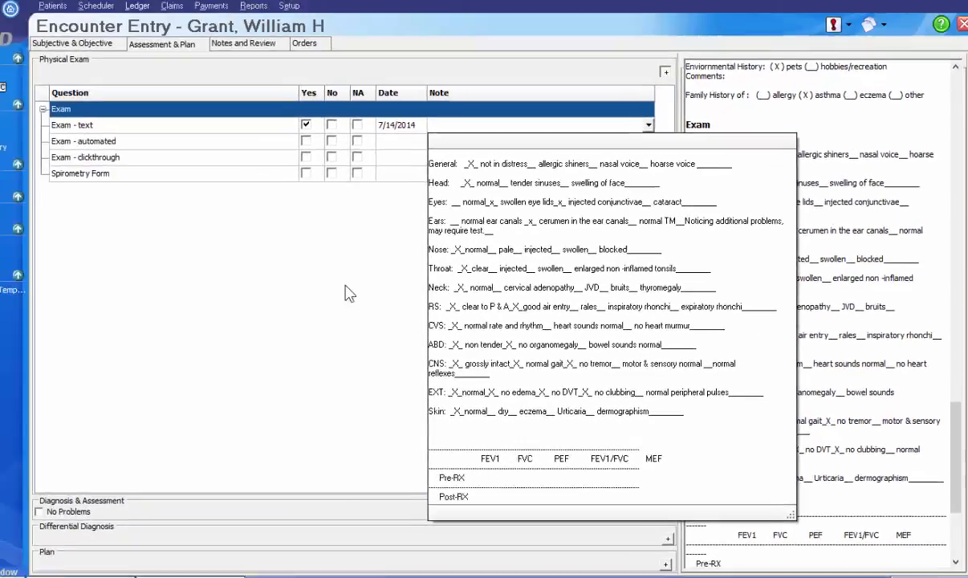
{"action": "left_click", "coordinate": [80, 156]}
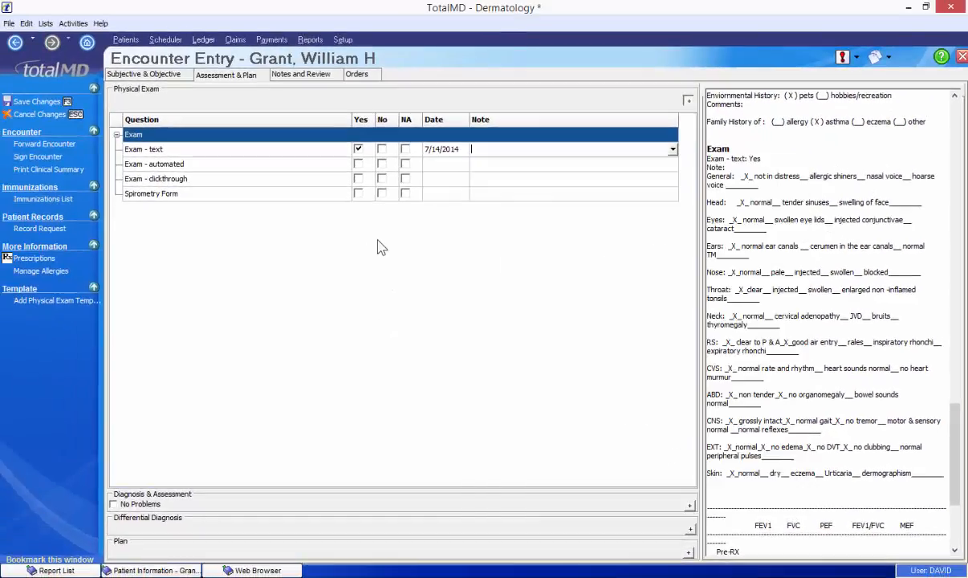
{"action": "left_click", "coordinate": [442, 149]}
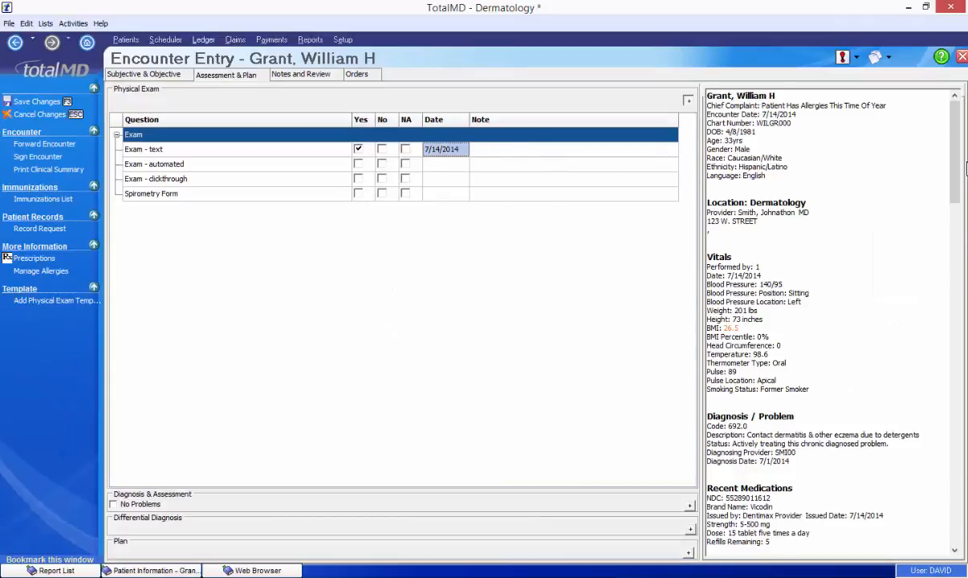
{"action": "left_click_drag", "start_coordinate": [952, 123], "coordinate": [954, 491]}
{"action": "left_click", "coordinate": [477, 153]}
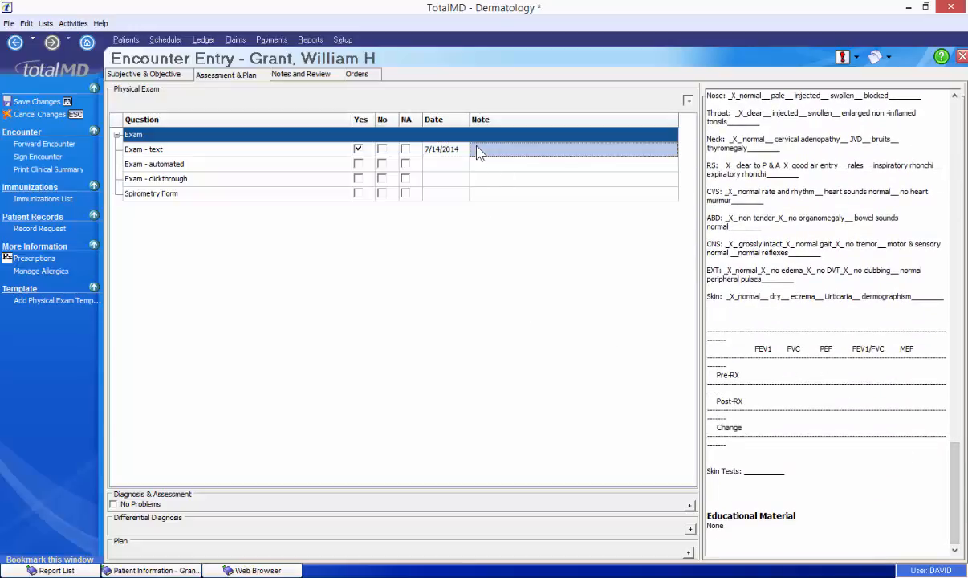
{"action": "left_click", "coordinate": [477, 153]}
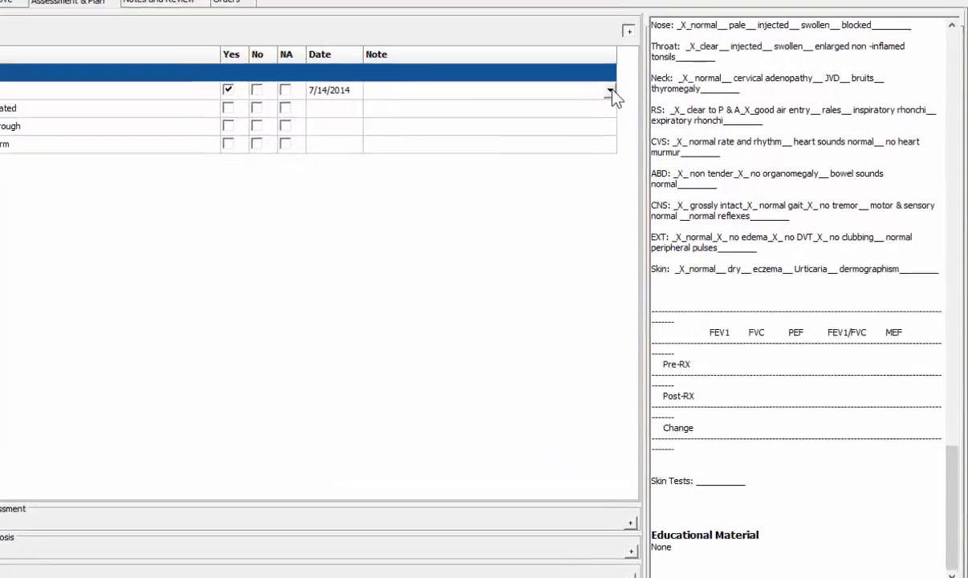
{"action": "left_click", "coordinate": [612, 91]}
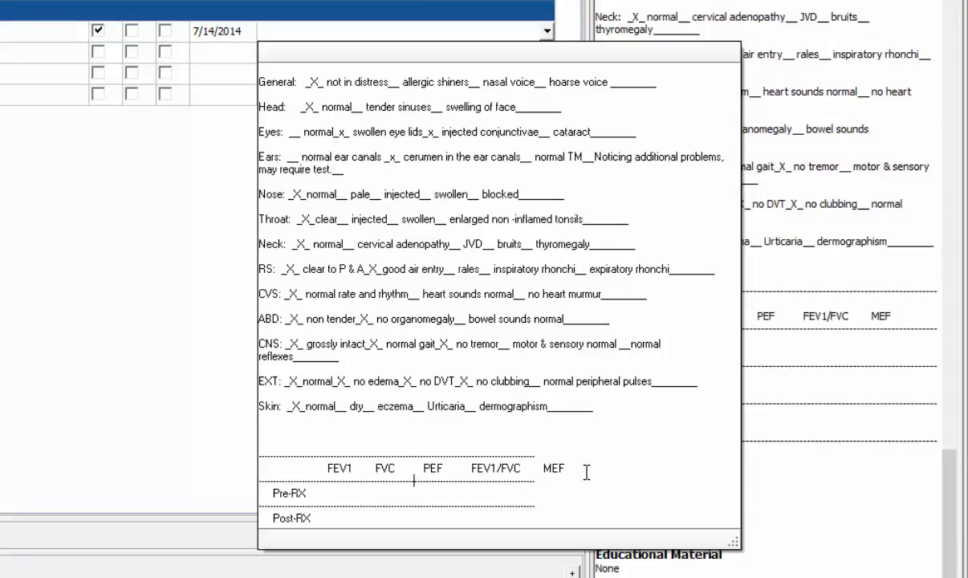
{"action": "scroll", "coordinate": [587, 472], "scroll_direction": "down", "scroll_amount": 3}
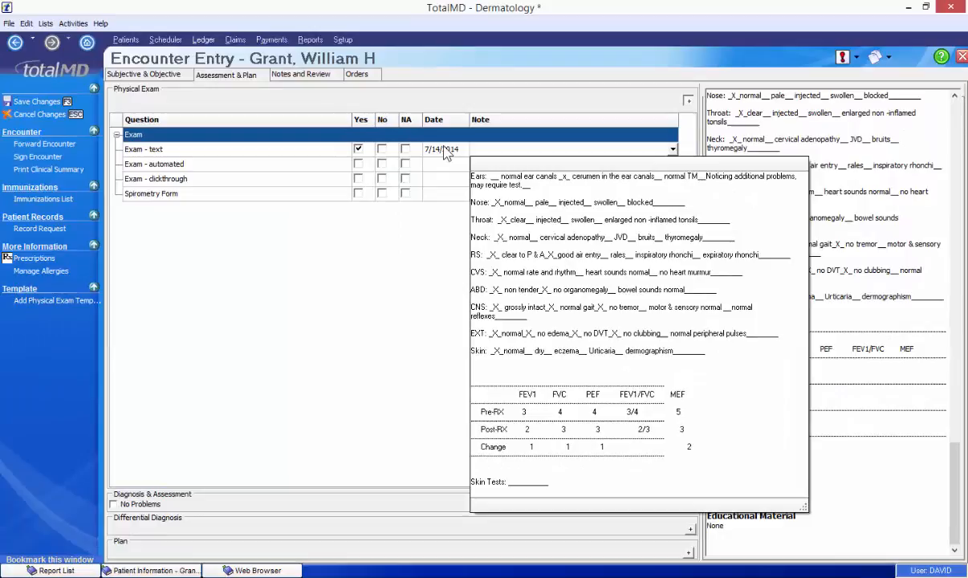
{"action": "left_click", "coordinate": [444, 146]}
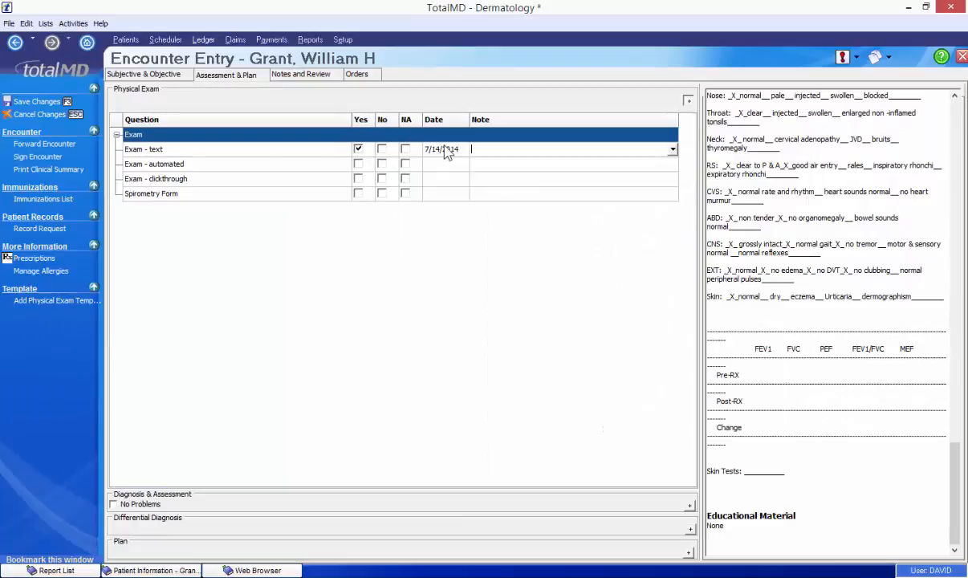
{"action": "left_click", "coordinate": [445, 149]}
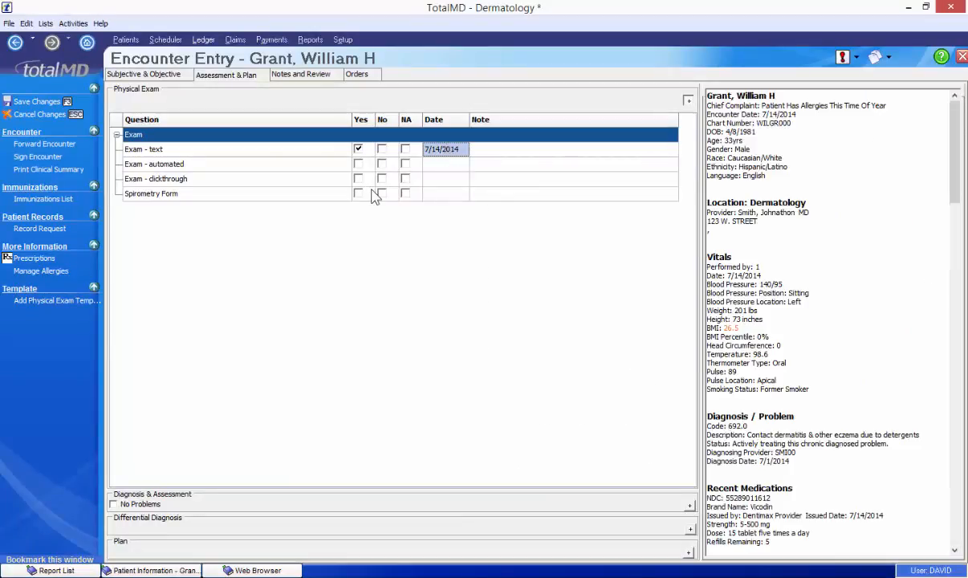
{"action": "left_click", "coordinate": [503, 153]}
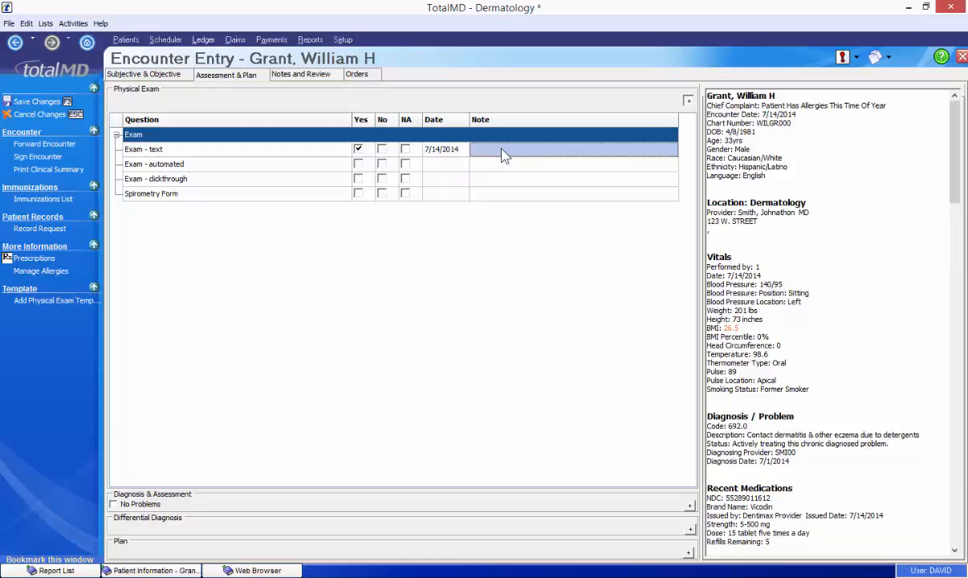
{"action": "left_click", "coordinate": [503, 154]}
- Mark the Spirometry Form done, review its readings, and expand Diagnosis & Assessment
{"action": "left_click", "coordinate": [358, 193]}
{"action": "scroll", "coordinate": [762, 421], "scroll_direction": "down", "scroll_amount": 20}
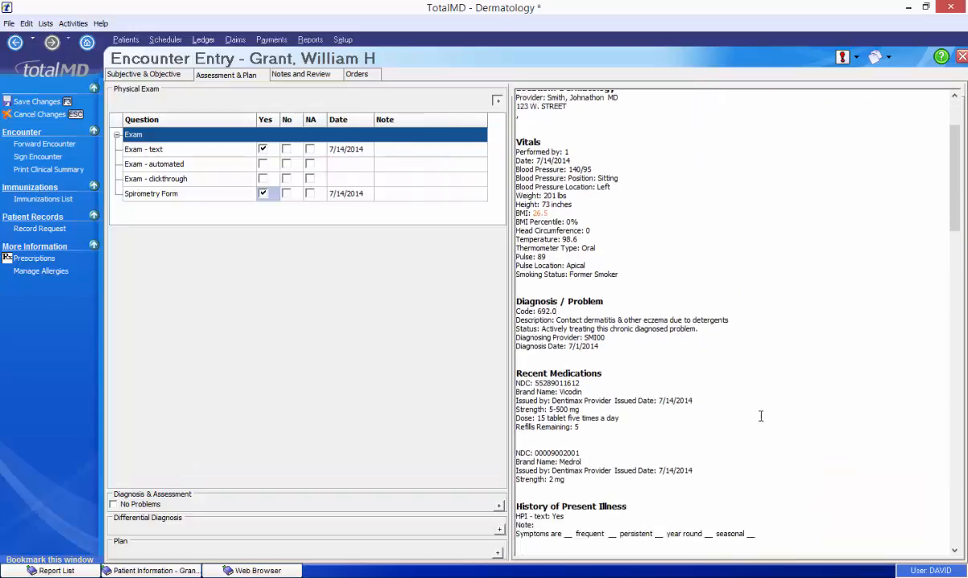
{"action": "scroll", "coordinate": [731, 415], "scroll_direction": "down", "scroll_amount": 15}
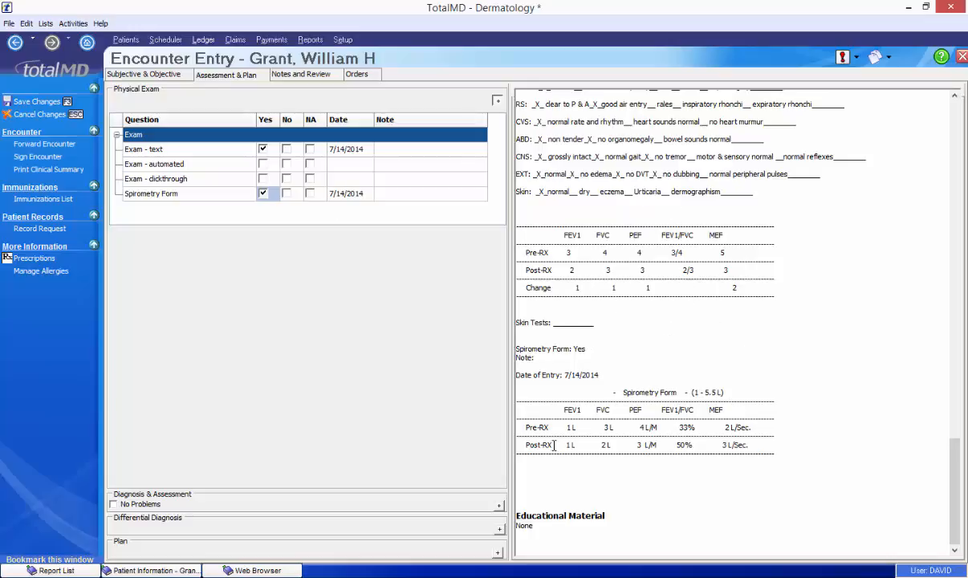
{"action": "left_click", "coordinate": [499, 507]}
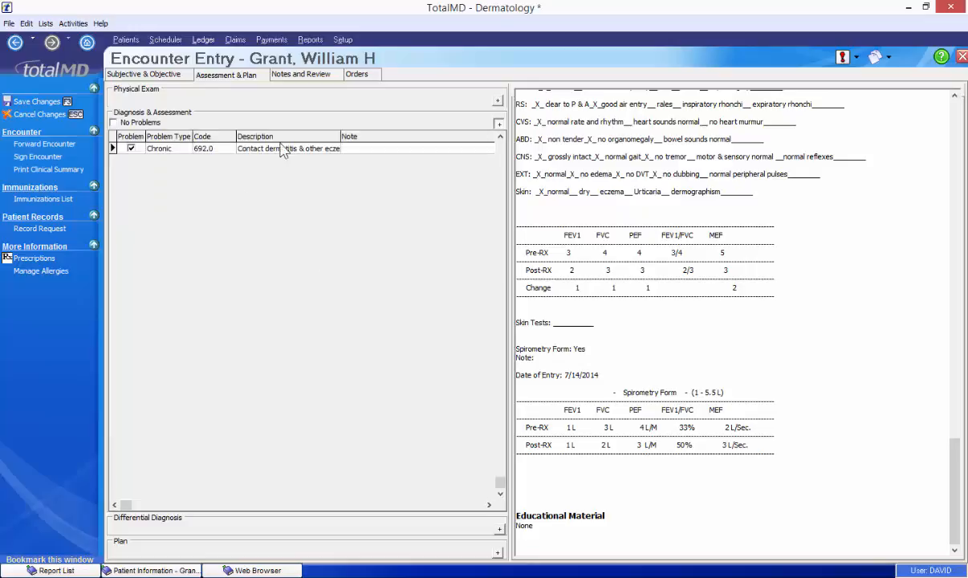
- Add 695.3 Rosacea to the encounter as an acute diagnosis
{"action": "left_click", "coordinate": [234, 149]}
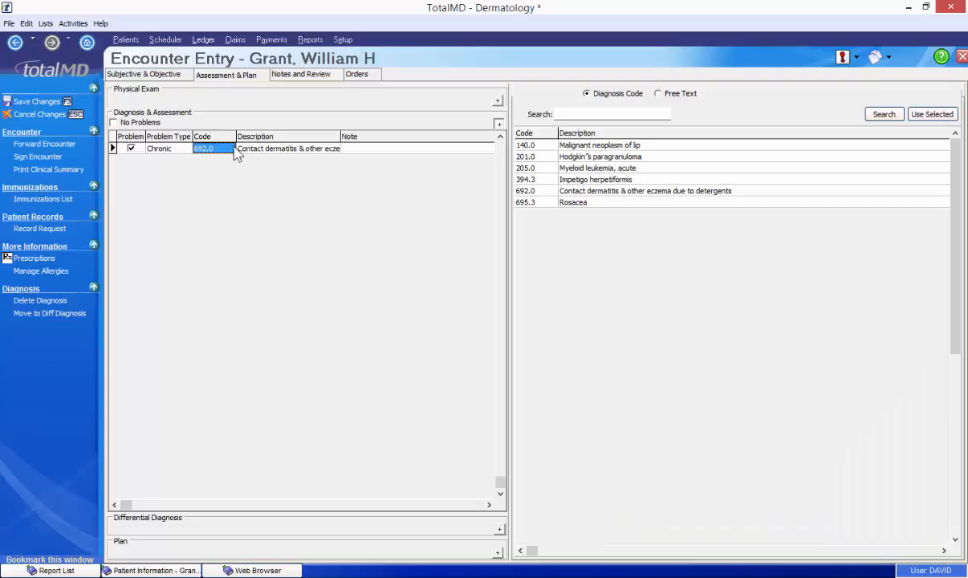
{"action": "left_click", "coordinate": [653, 203]}
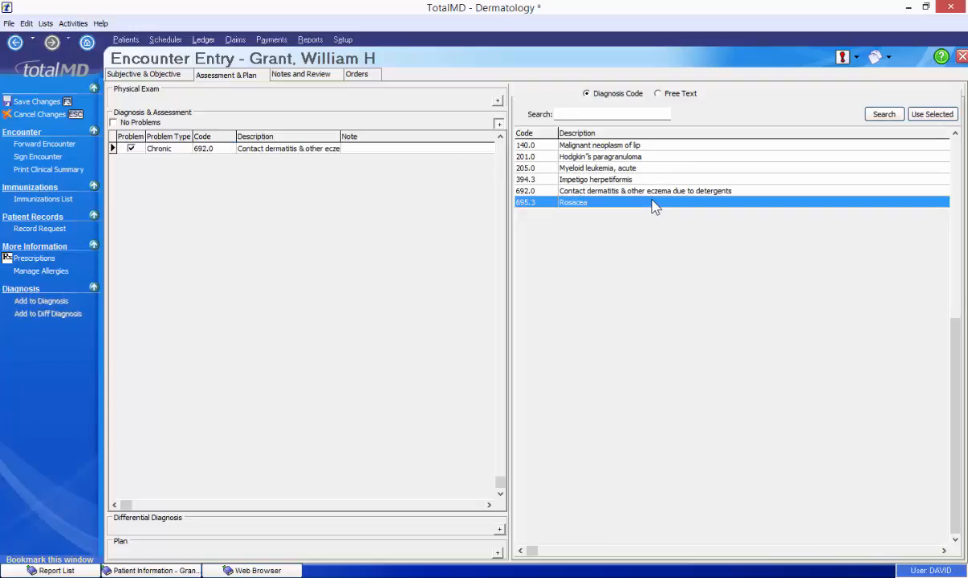
{"action": "left_click", "coordinate": [932, 114]}
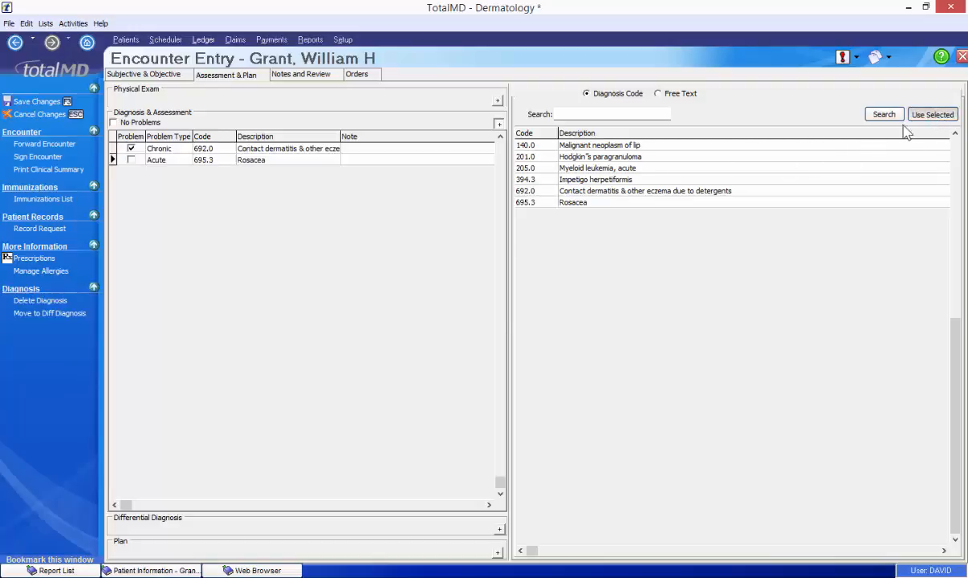
- Add 205.0 Myeloid leukemia, acute as a differential diagnosis
{"action": "left_click", "coordinate": [499, 529]}
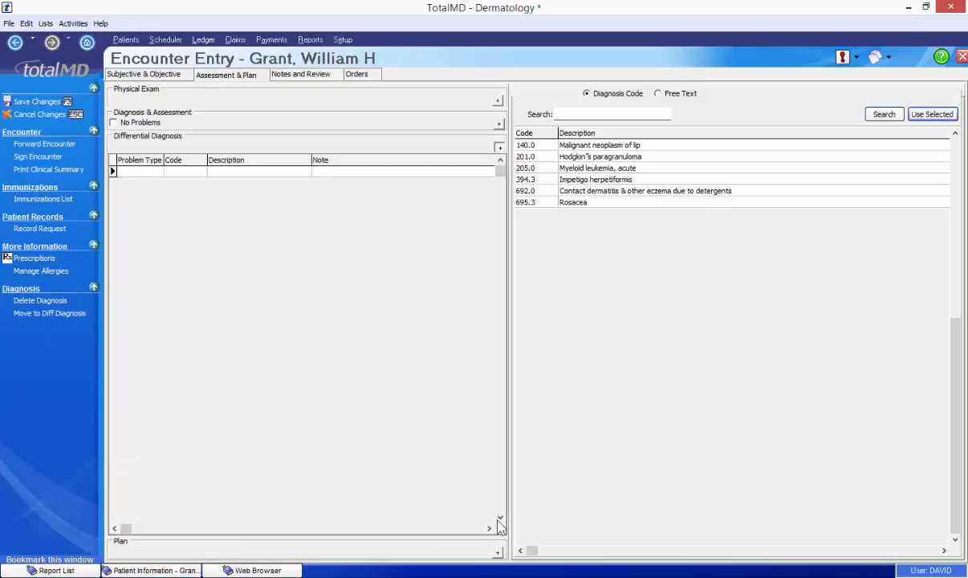
{"action": "left_click", "coordinate": [347, 175]}
{"action": "left_click", "coordinate": [663, 168]}
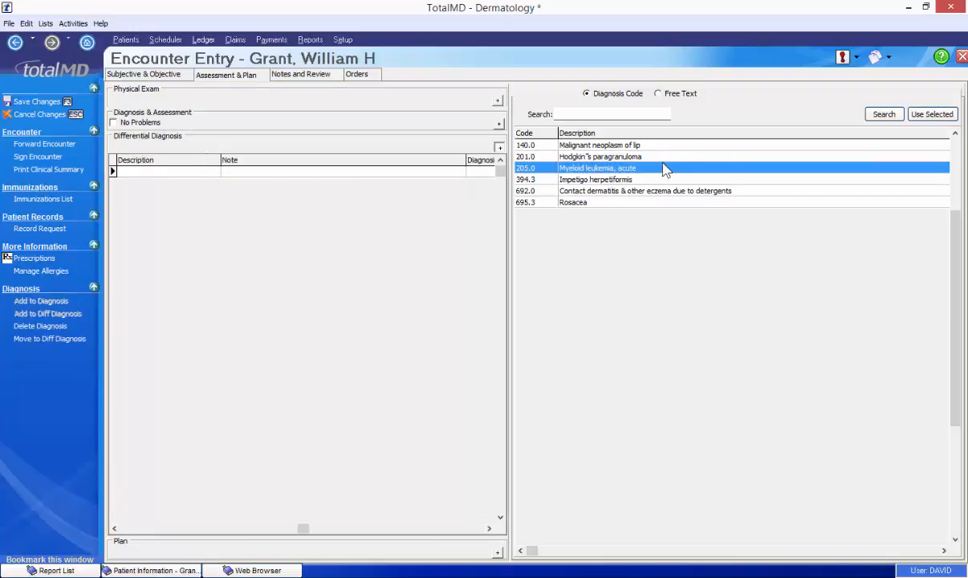
{"action": "left_click", "coordinate": [931, 115]}
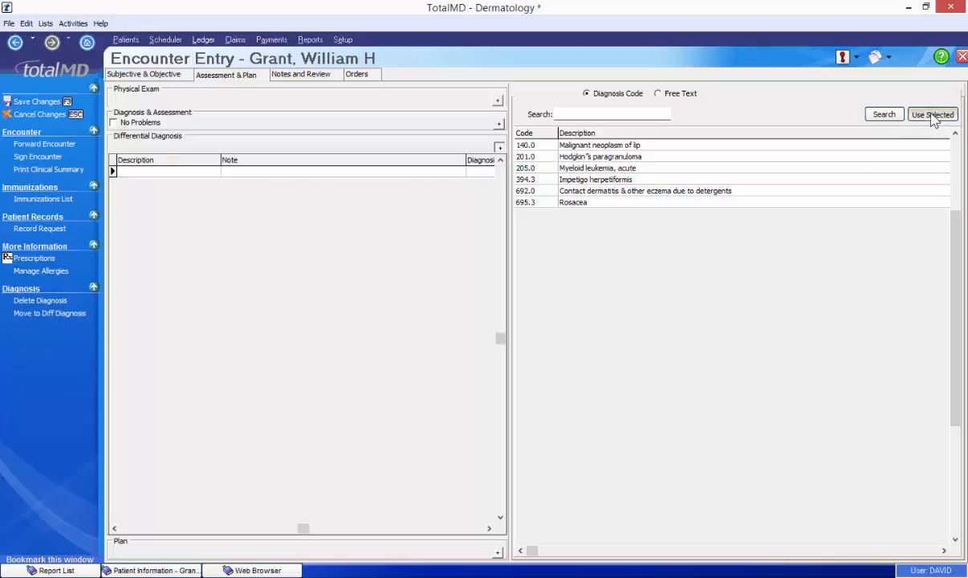
{"action": "left_click", "coordinate": [497, 552]}
- Apply the Plan template to the encounter's empty plan entry
{"action": "left_click", "coordinate": [265, 205]}
{"action": "right_click", "coordinate": [261, 205]}
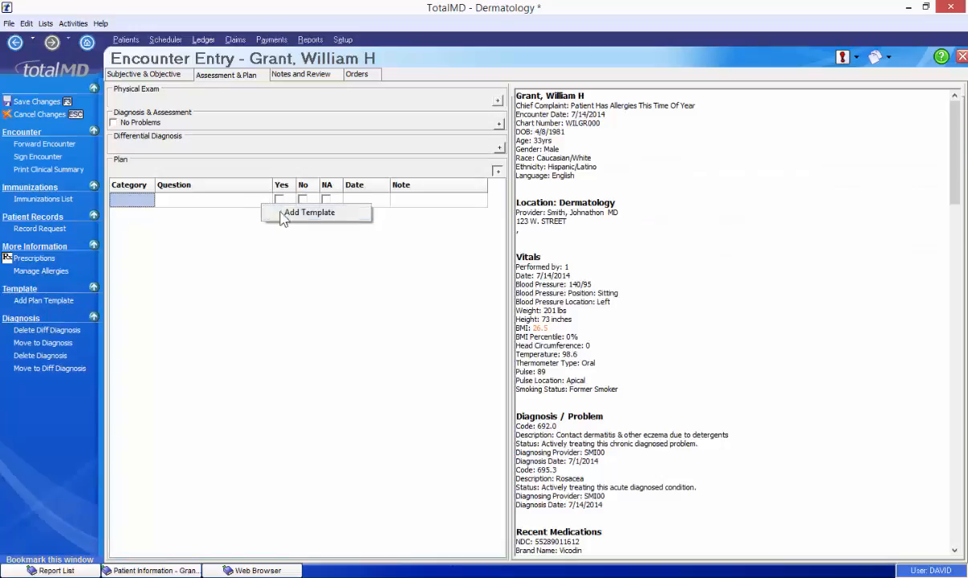
{"action": "left_click", "coordinate": [287, 213]}
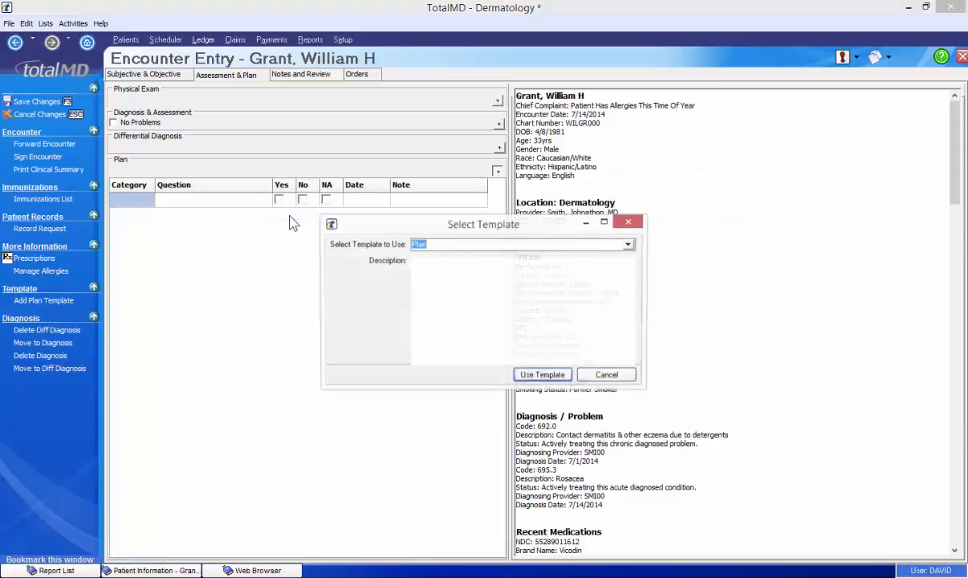
{"action": "left_click", "coordinate": [552, 374]}
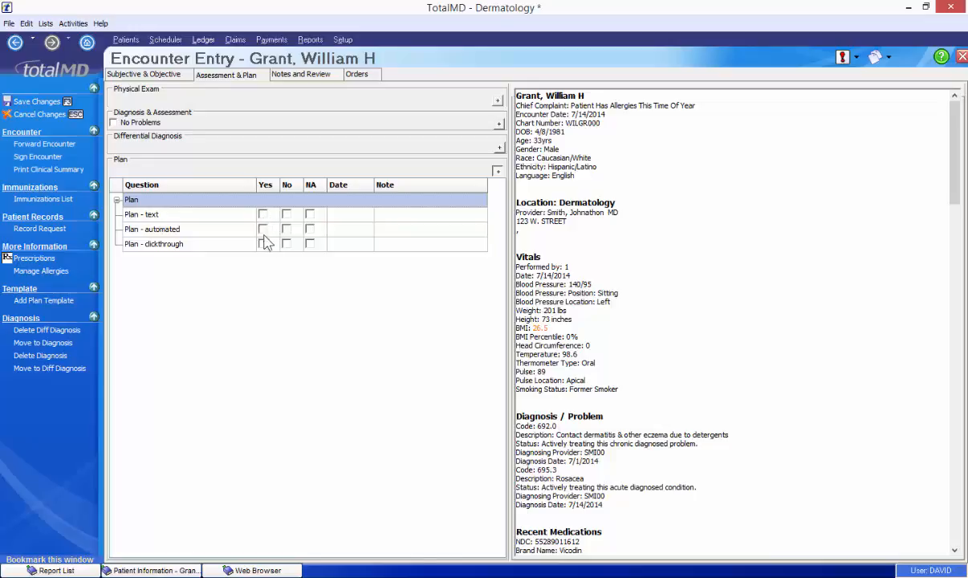
- Mark Plan - automated as done and record that problems were explained to parents/guardian
{"action": "left_click", "coordinate": [264, 229]}
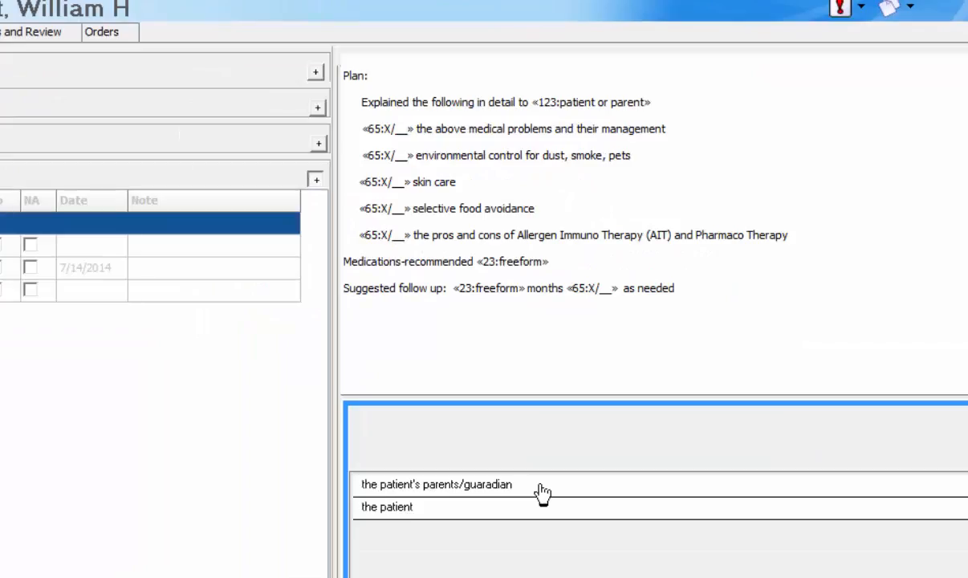
{"action": "left_click", "coordinate": [542, 490]}
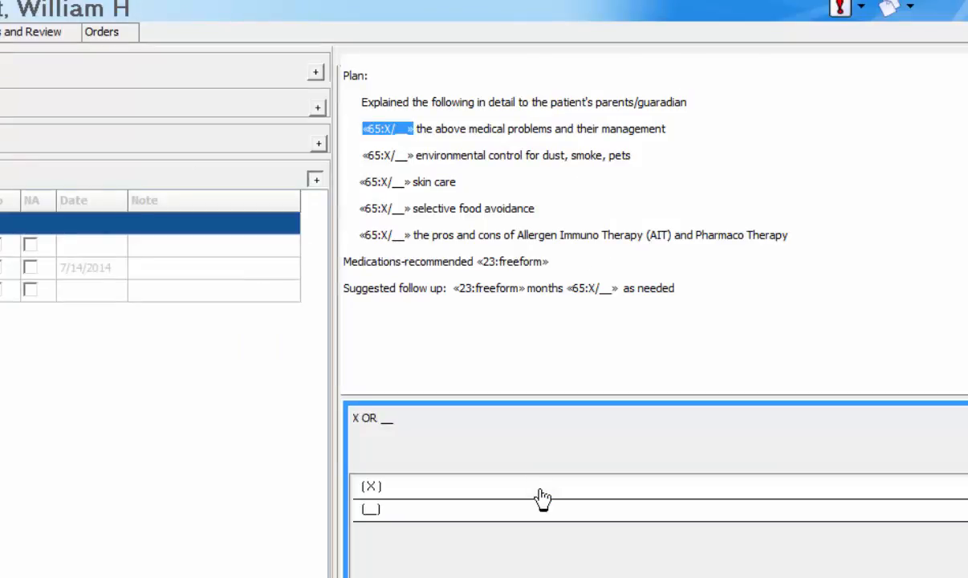
{"action": "left_click", "coordinate": [540, 491]}
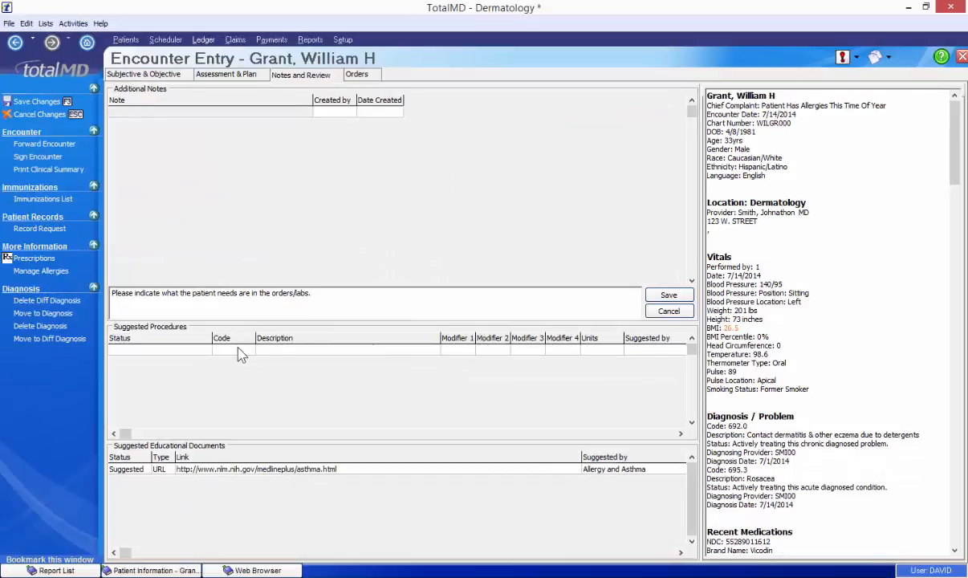
- Add 99203 New patient detailed problem as a suggested procedure
{"action": "left_click", "coordinate": [239, 350]}
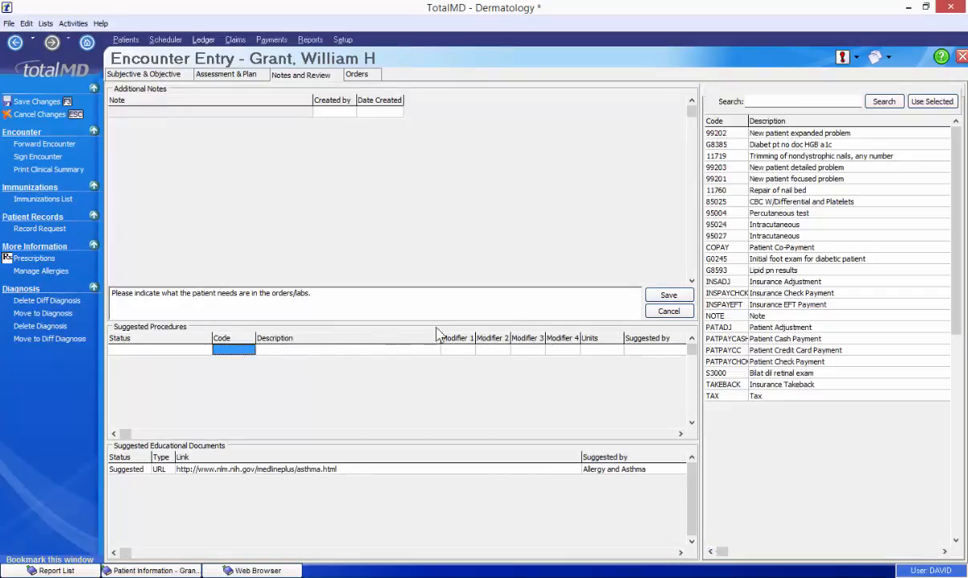
{"action": "left_click", "coordinate": [802, 167]}
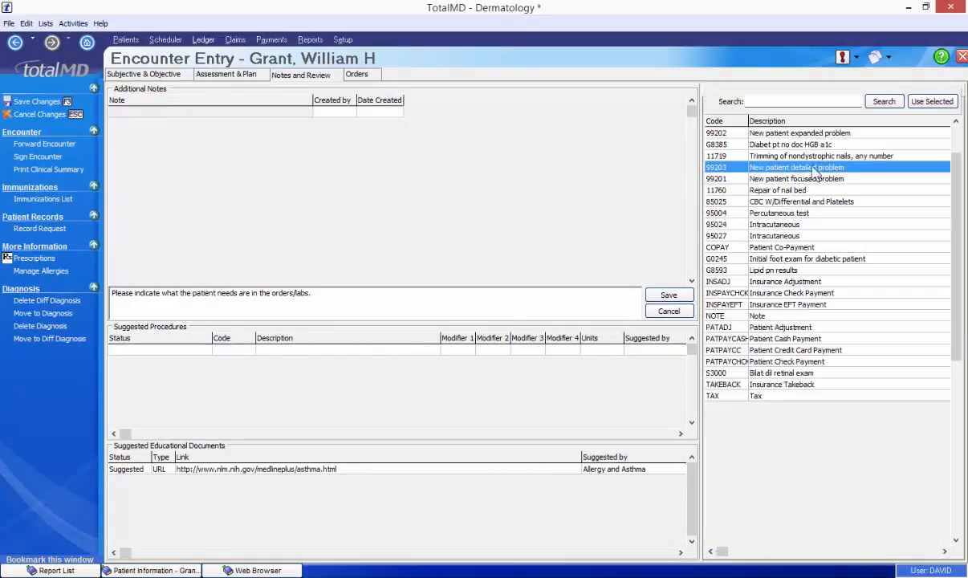
{"action": "left_click", "coordinate": [931, 102]}
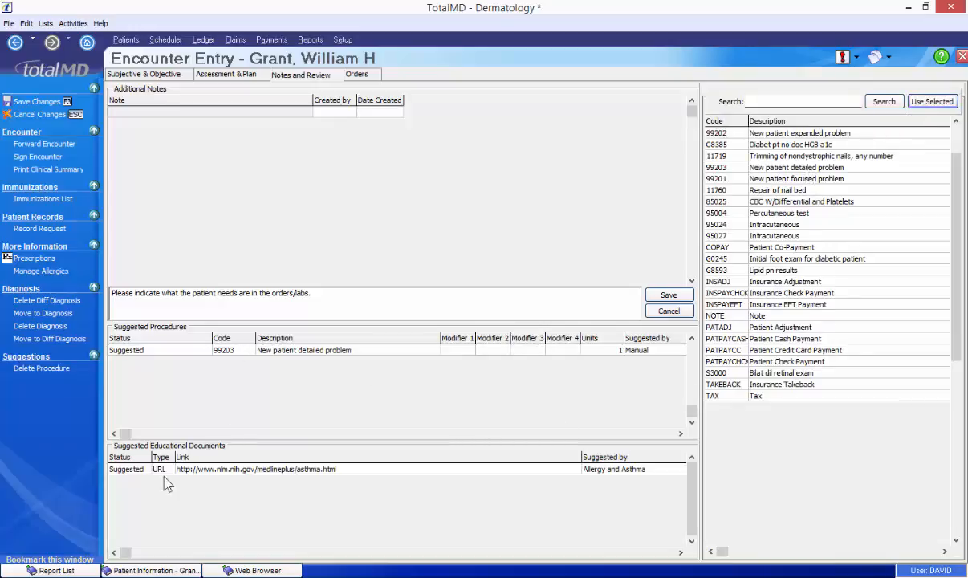
- Select the suggested asthma education document link and bring up its options
{"action": "left_click", "coordinate": [142, 470]}
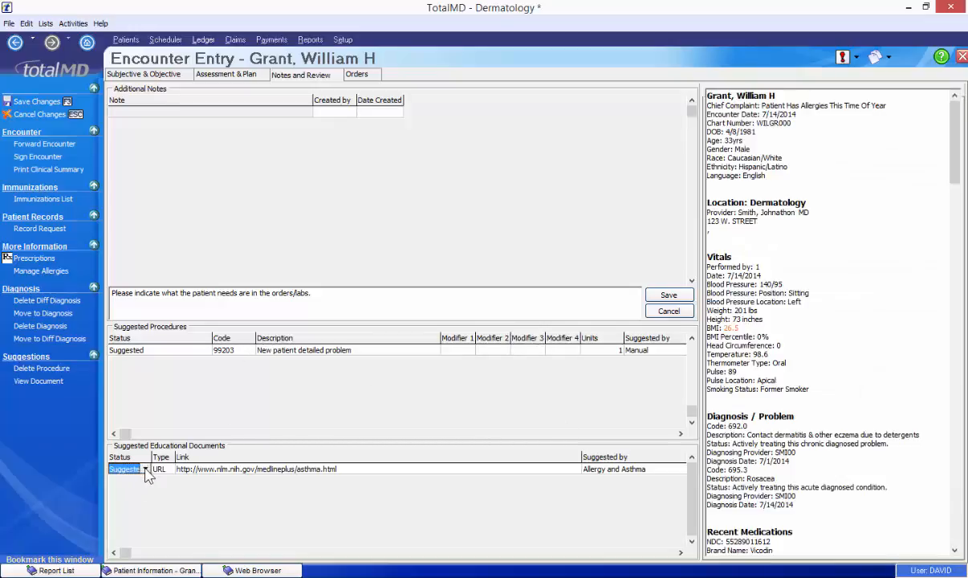
{"action": "left_click", "coordinate": [280, 471]}
{"action": "right_click", "coordinate": [280, 470]}
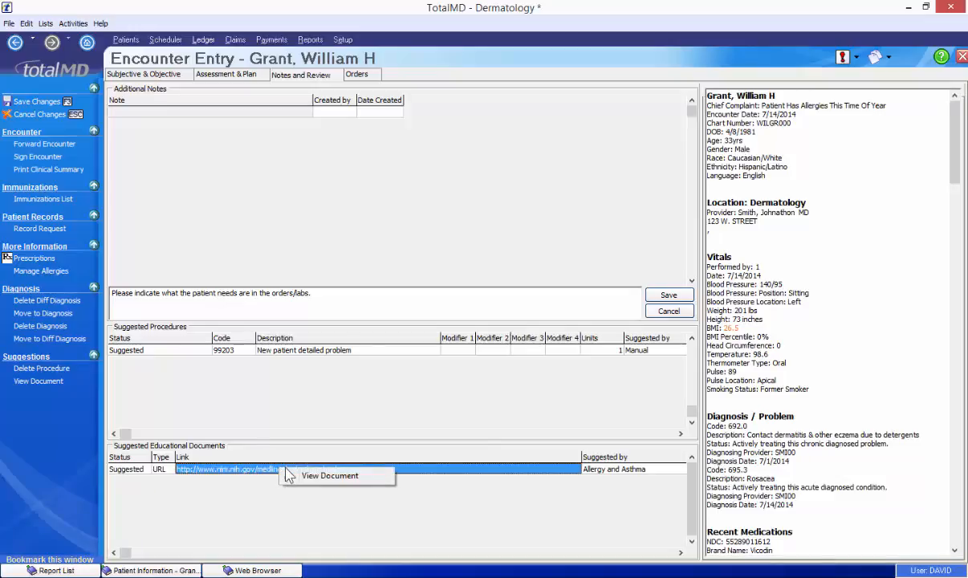
- Open the MedlinePlus asthma document's drugs and supplements information, then switch back to TotalMD
{"action": "left_click", "coordinate": [329, 476]}
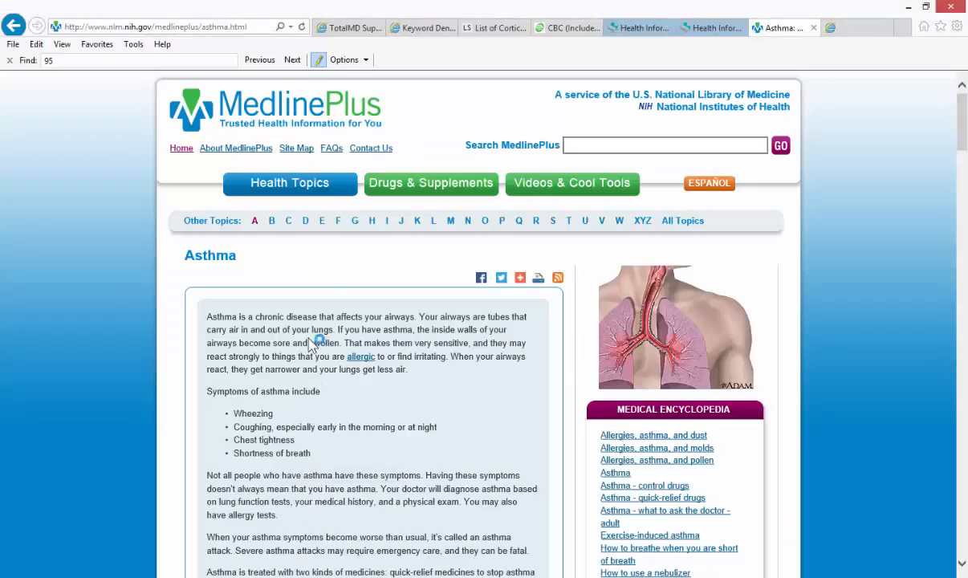
{"action": "left_click", "coordinate": [406, 189]}
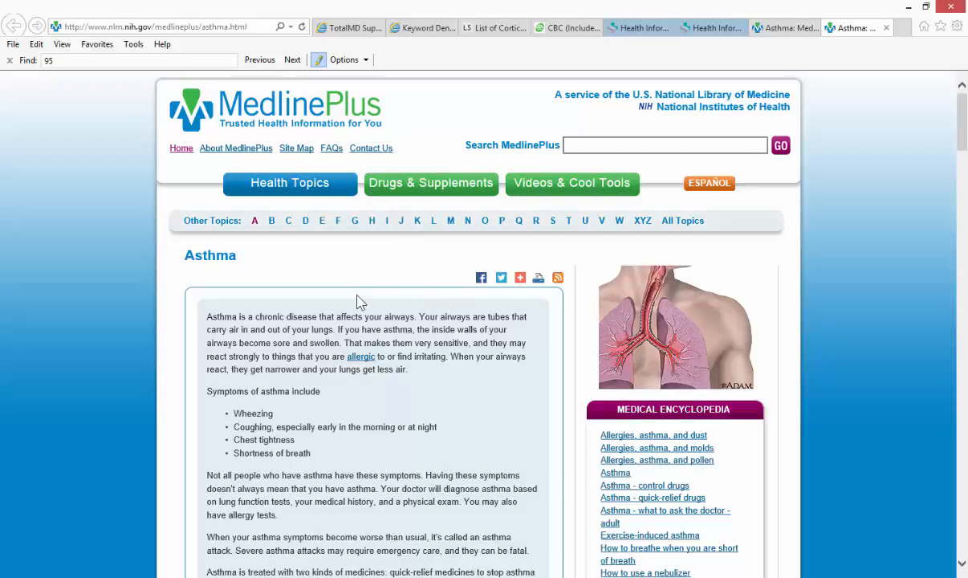
{"action": "key", "text": "alt+Tab"}
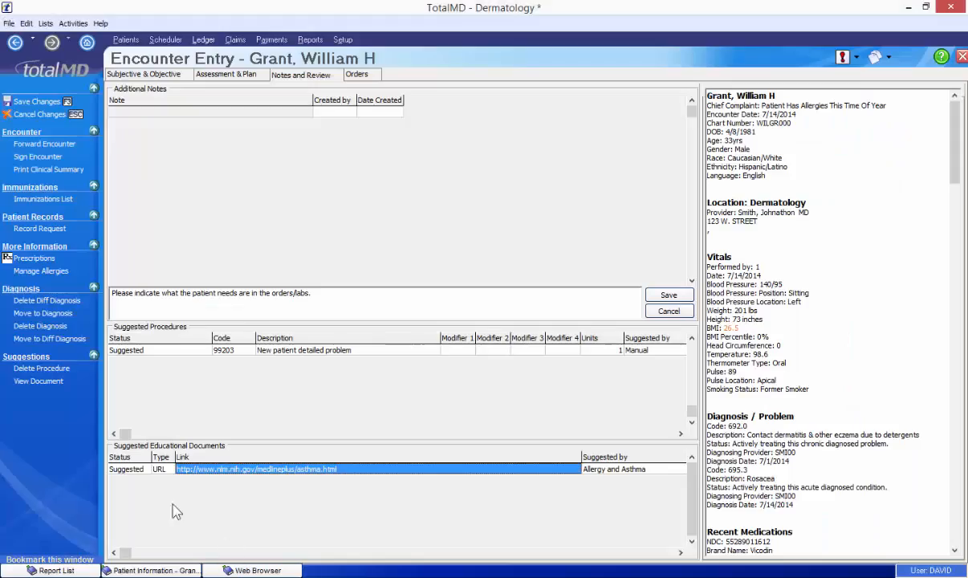
- Mark the asthma document Provided and confirm it appears under Educational Material dated 7/14/2014
{"action": "left_click", "coordinate": [138, 470]}
{"action": "left_click", "coordinate": [144, 470]}
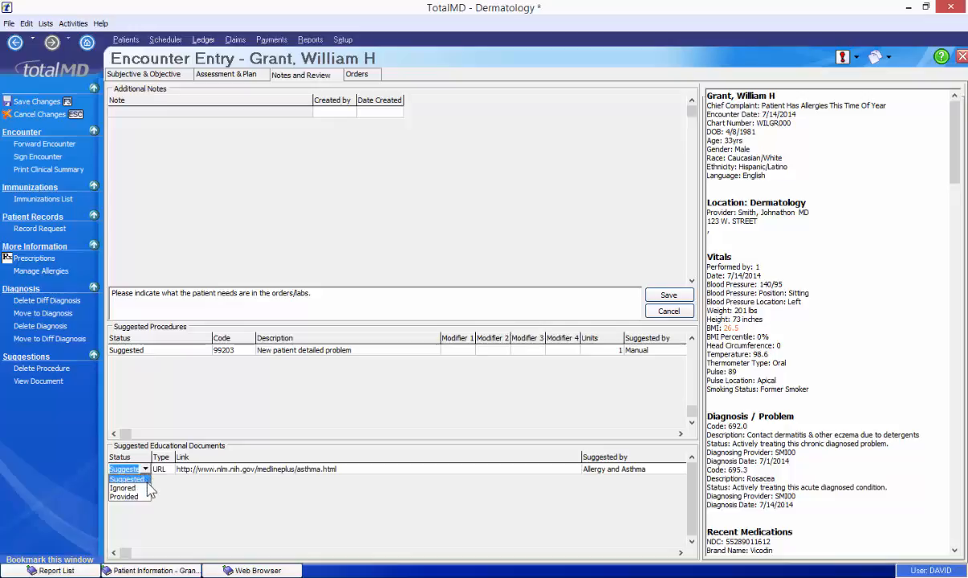
{"action": "left_click", "coordinate": [153, 502]}
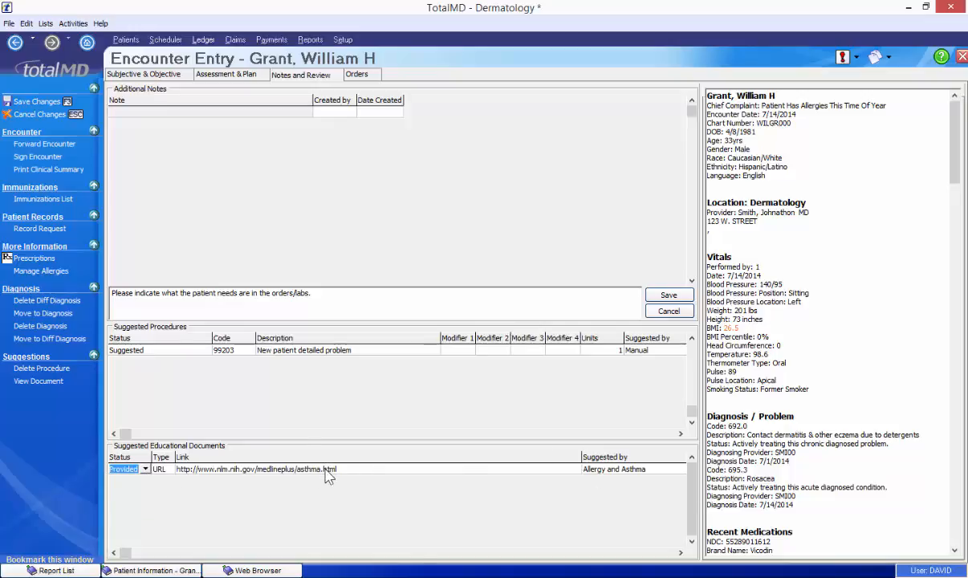
{"action": "left_click", "coordinate": [810, 395]}
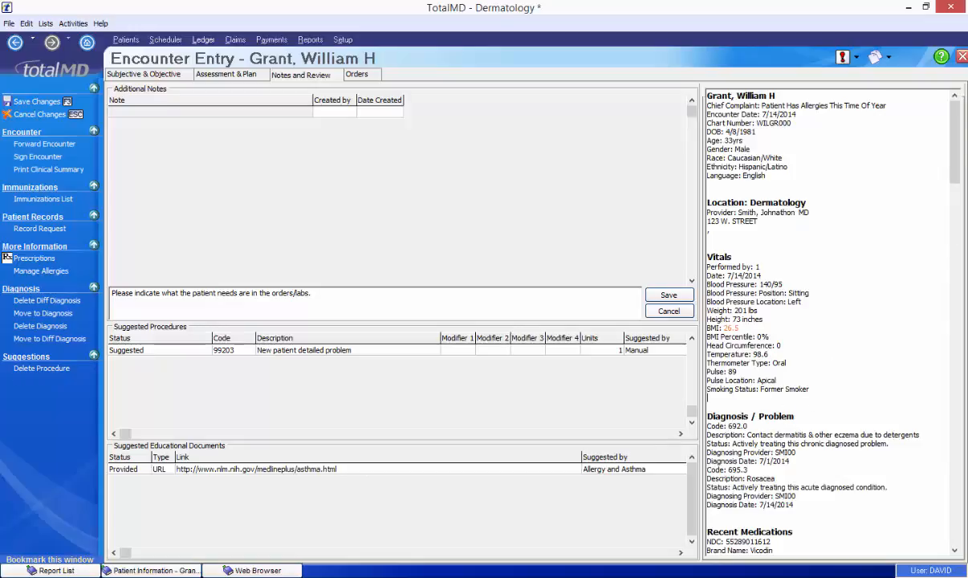
{"action": "left_click_drag", "start_coordinate": [954, 144], "coordinate": [950, 507]}
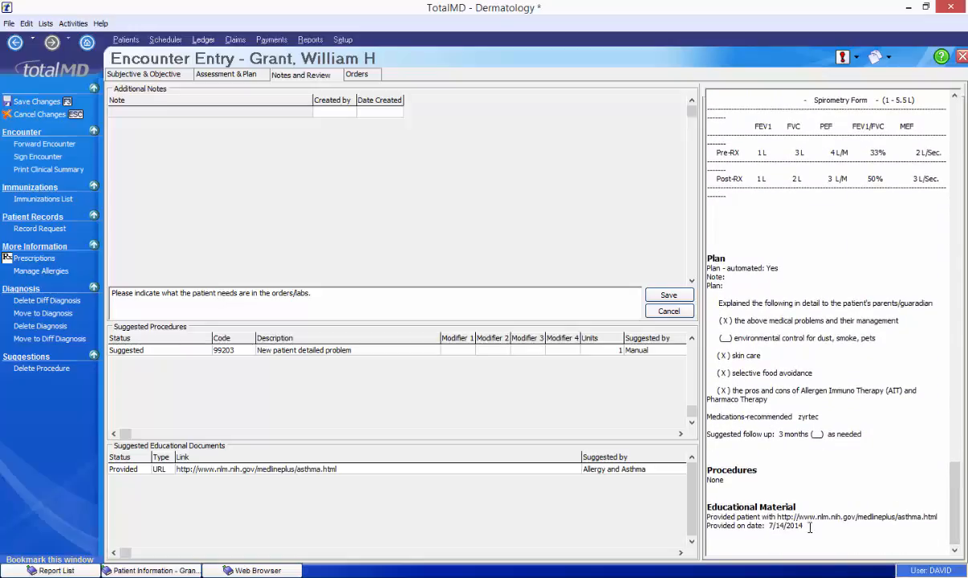
{"action": "left_click_drag", "start_coordinate": [816, 526], "coordinate": [707, 517]}
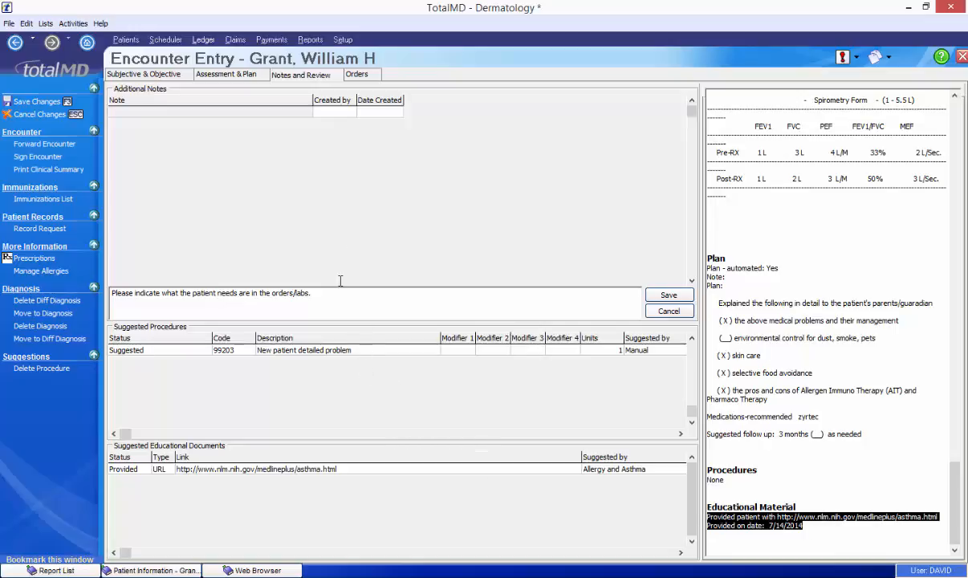
{"action": "left_click", "coordinate": [357, 75]}
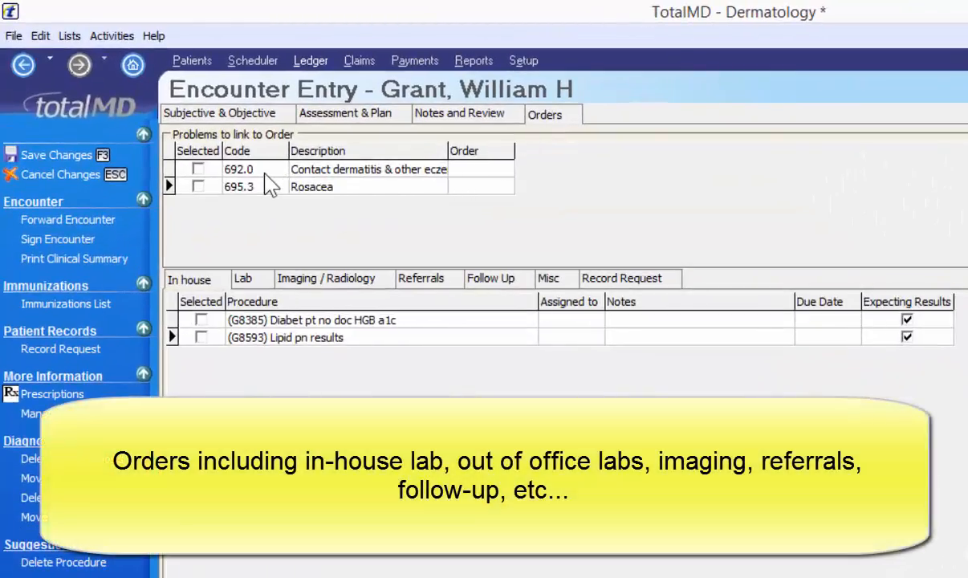
- Link problem 692.0 Contact dermatitis and order in-house G8385 HGB a1c, assigned to RN
{"action": "left_click", "coordinate": [199, 170]}
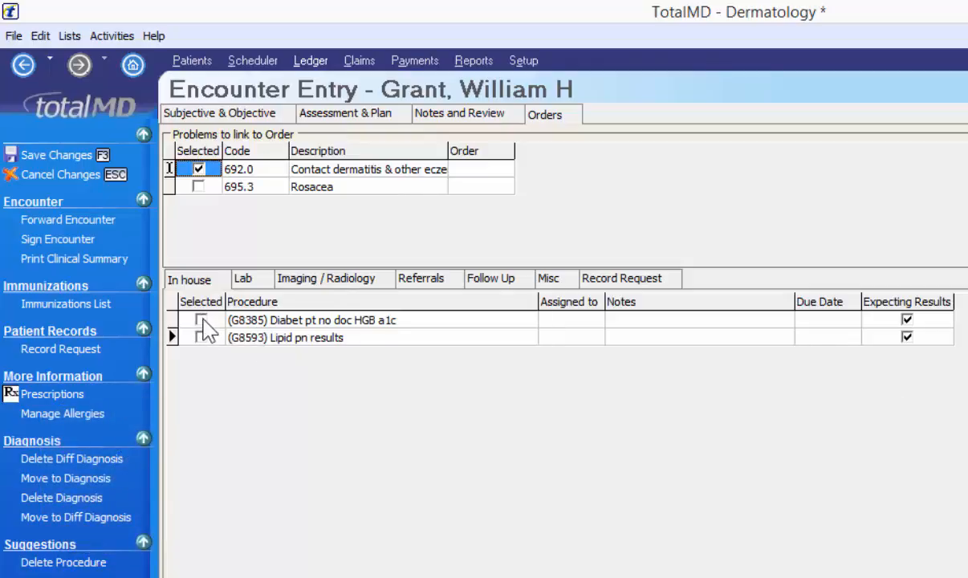
{"action": "left_click", "coordinate": [202, 321]}
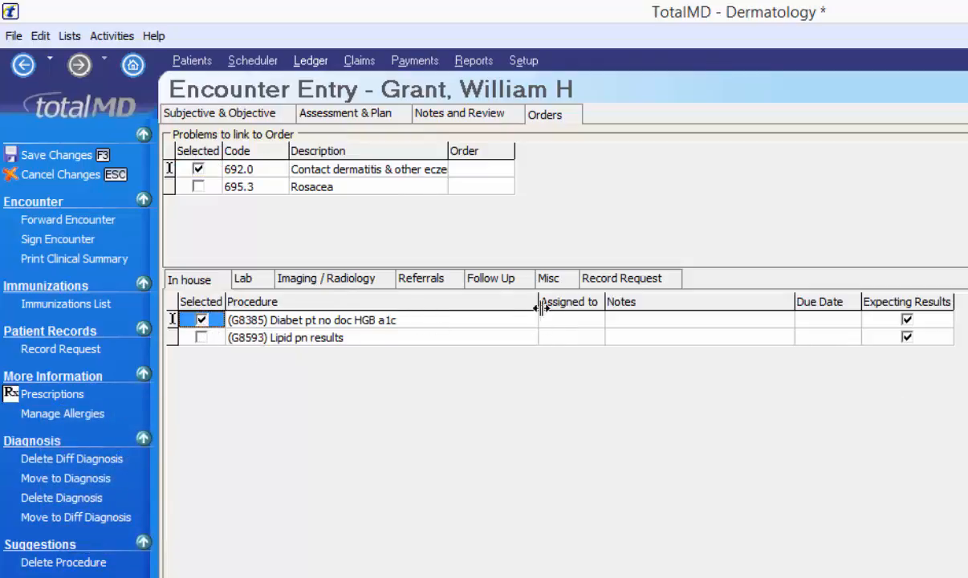
{"action": "left_click", "coordinate": [564, 321]}
{"action": "left_click", "coordinate": [594, 321]}
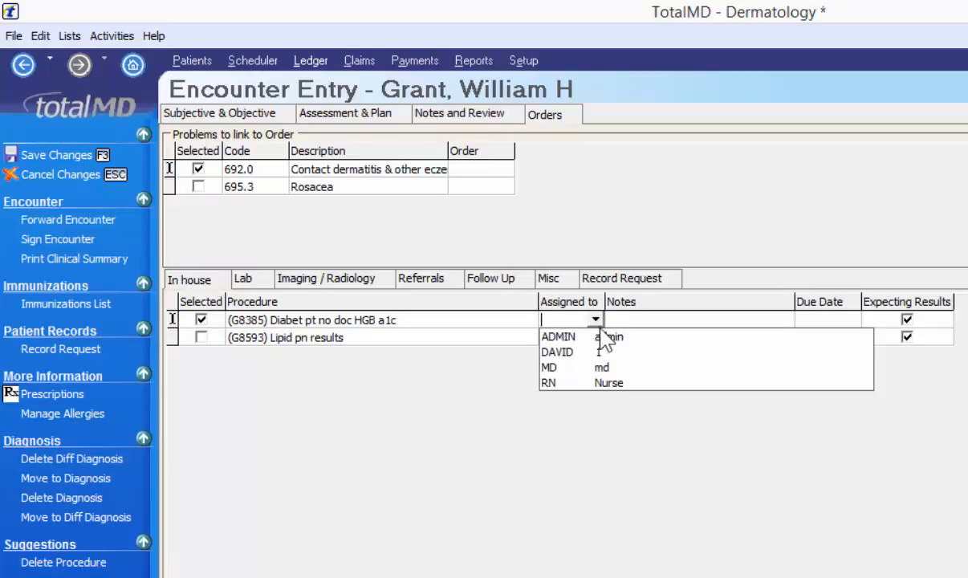
{"action": "left_click", "coordinate": [610, 390]}
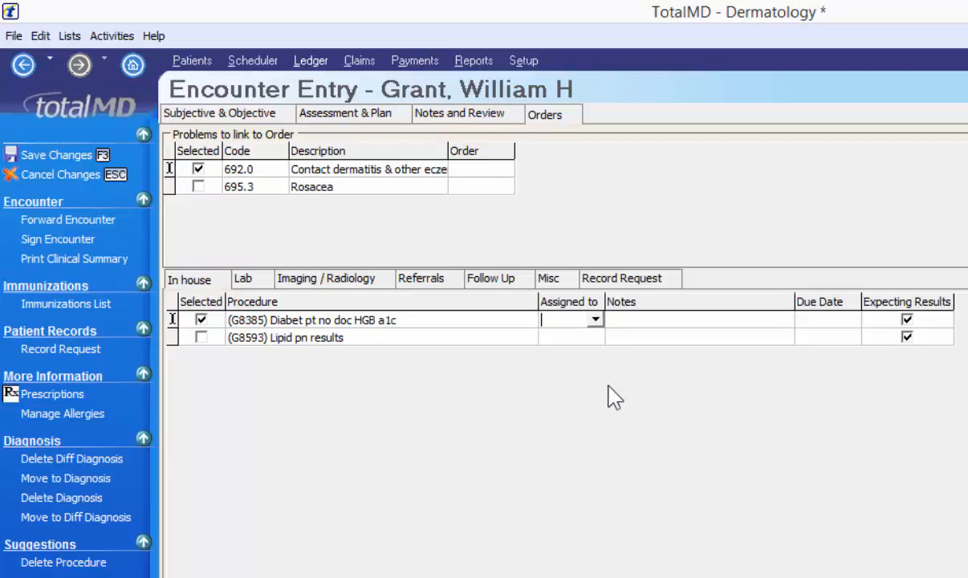
{"action": "left_click", "coordinate": [626, 320]}
- Order lab 95004 Percutaneous test assigned to RN, due July 23, 2014
{"action": "left_click", "coordinate": [252, 282]}
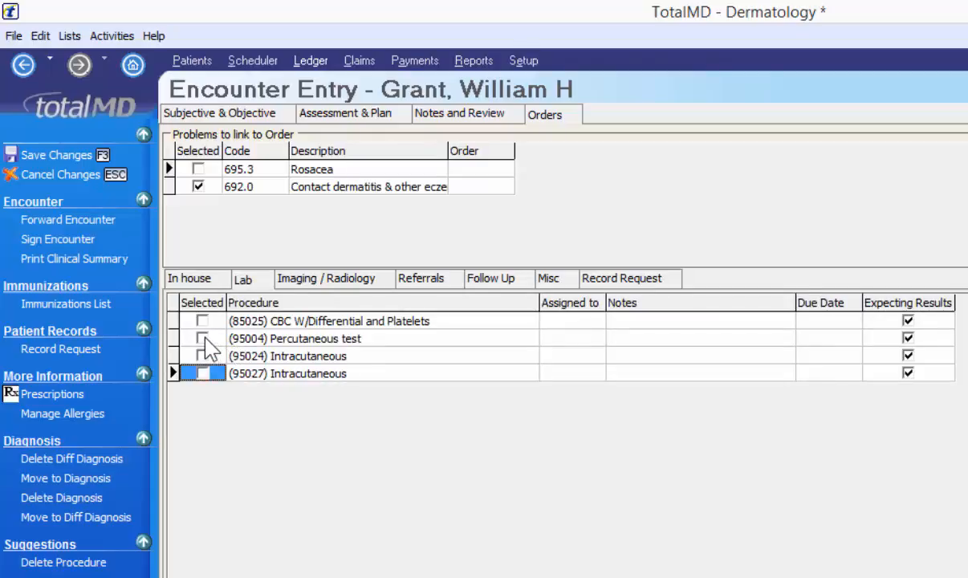
{"action": "left_click", "coordinate": [202, 339]}
{"action": "left_click", "coordinate": [566, 338]}
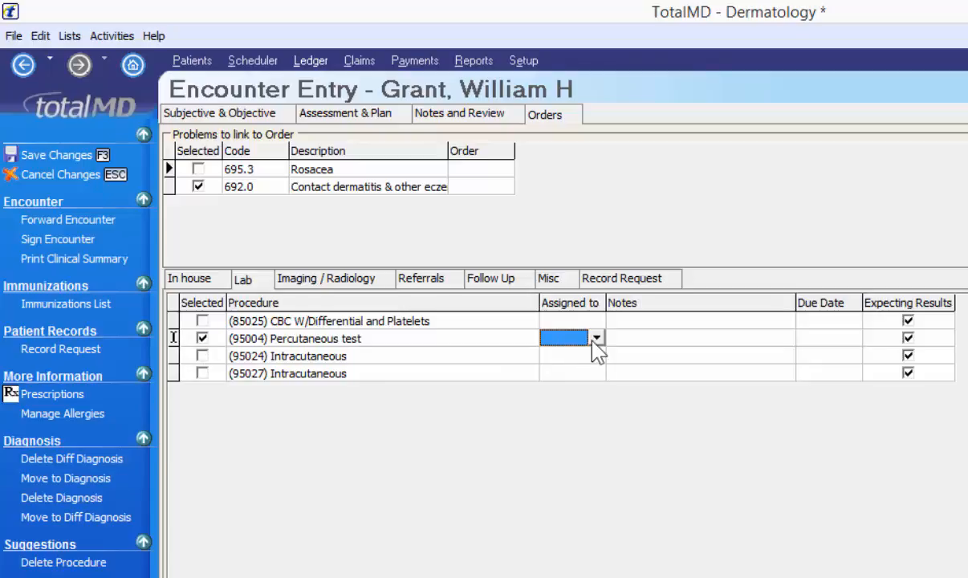
{"action": "left_click", "coordinate": [596, 337]}
{"action": "left_click", "coordinate": [586, 401]}
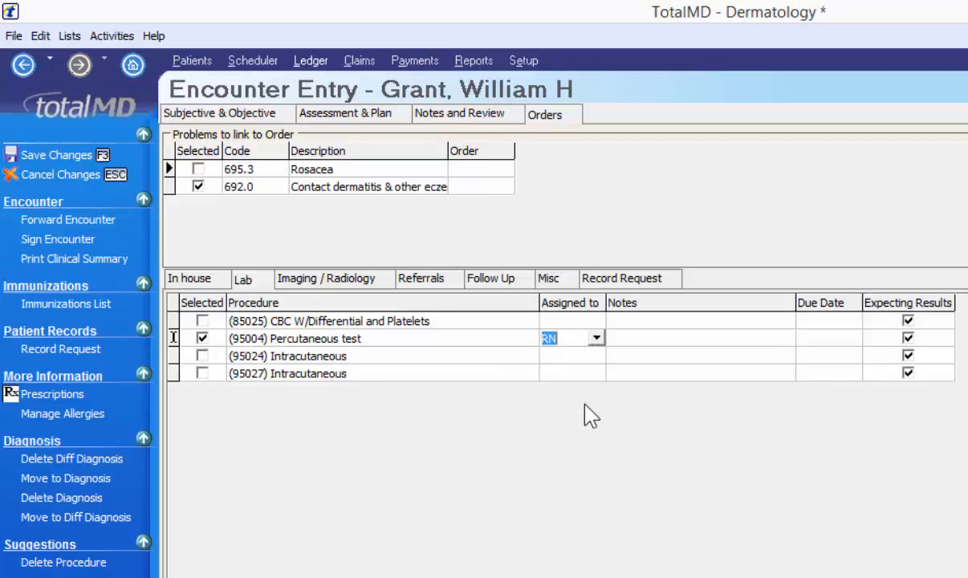
{"action": "left_click", "coordinate": [803, 339]}
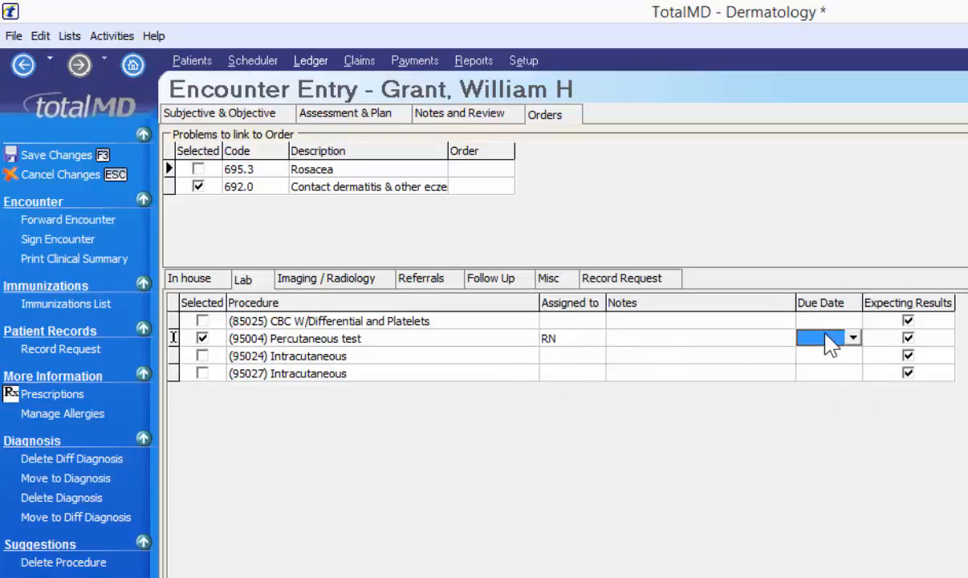
{"action": "left_click", "coordinate": [855, 338]}
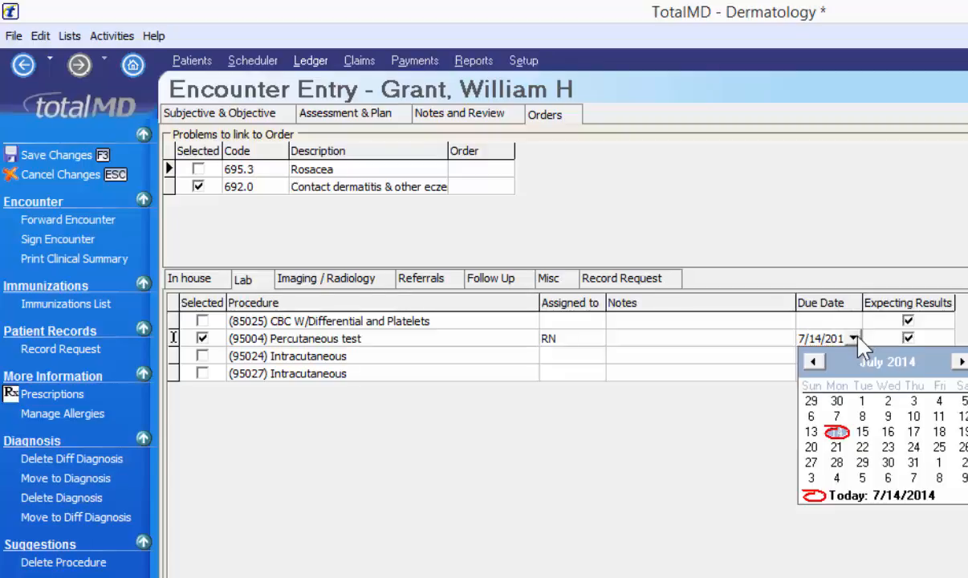
{"action": "left_click", "coordinate": [887, 449]}
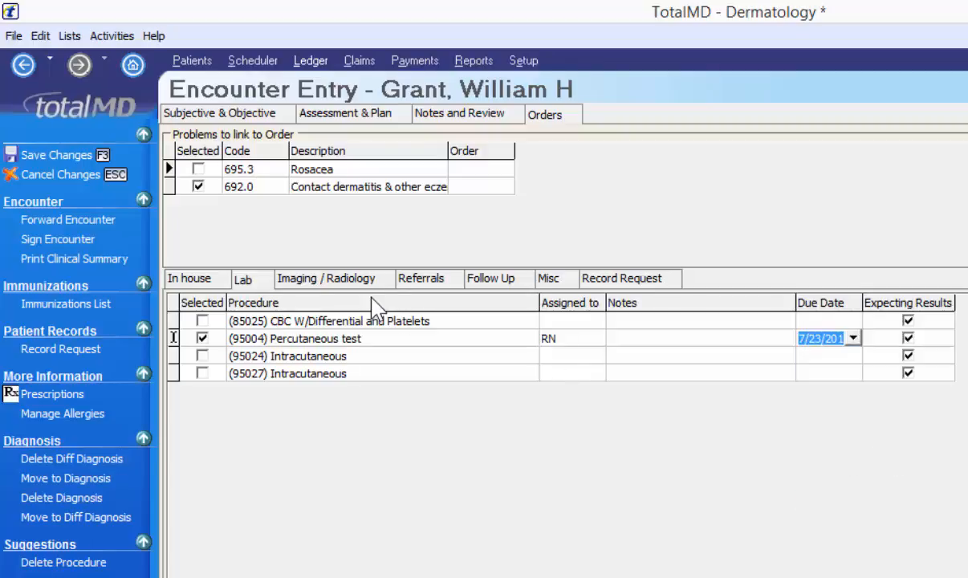
{"action": "left_click", "coordinate": [329, 283]}
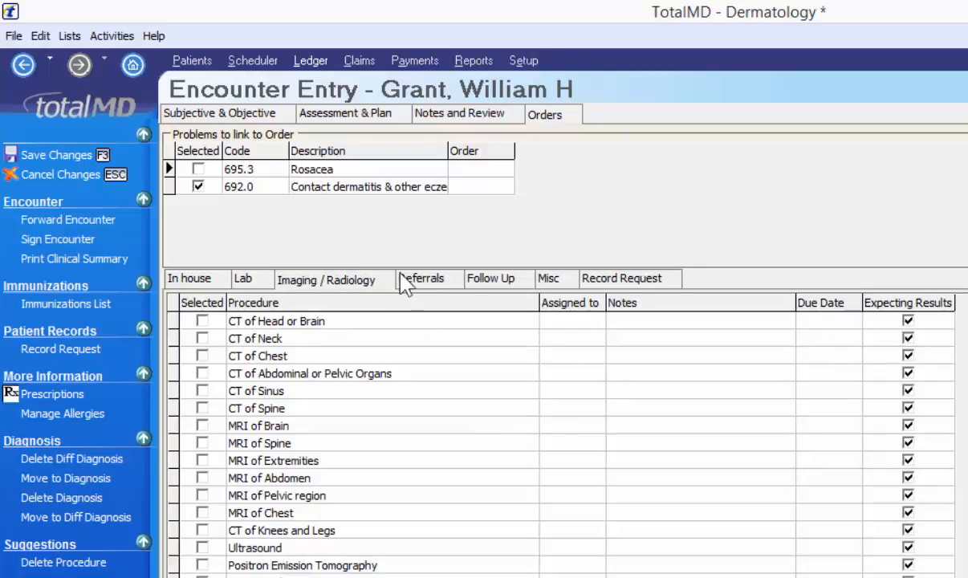
{"action": "left_click", "coordinate": [417, 281]}
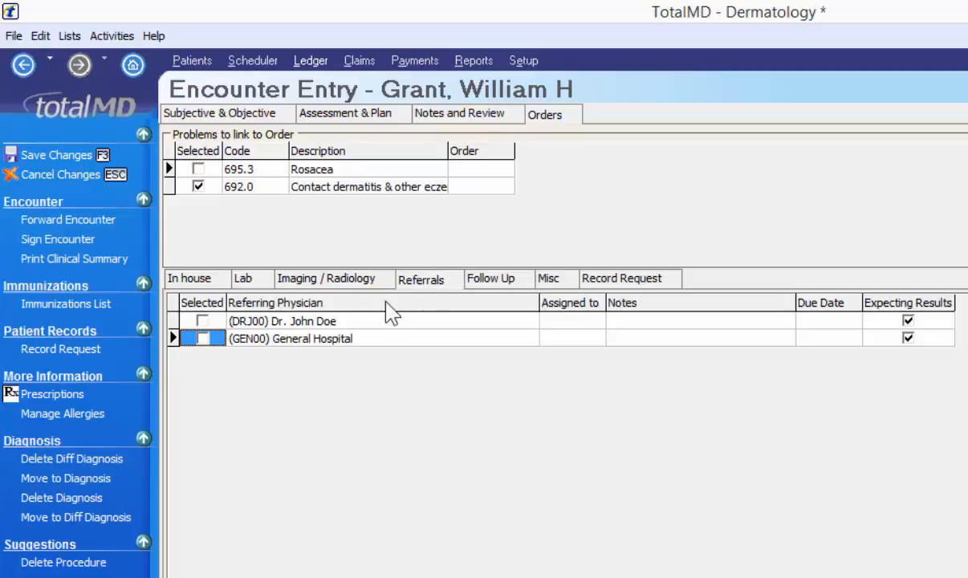
- Order the DRJ00 physician referral for RN, noting 'see doctor for stress test', due July 23
{"action": "left_click", "coordinate": [202, 321]}
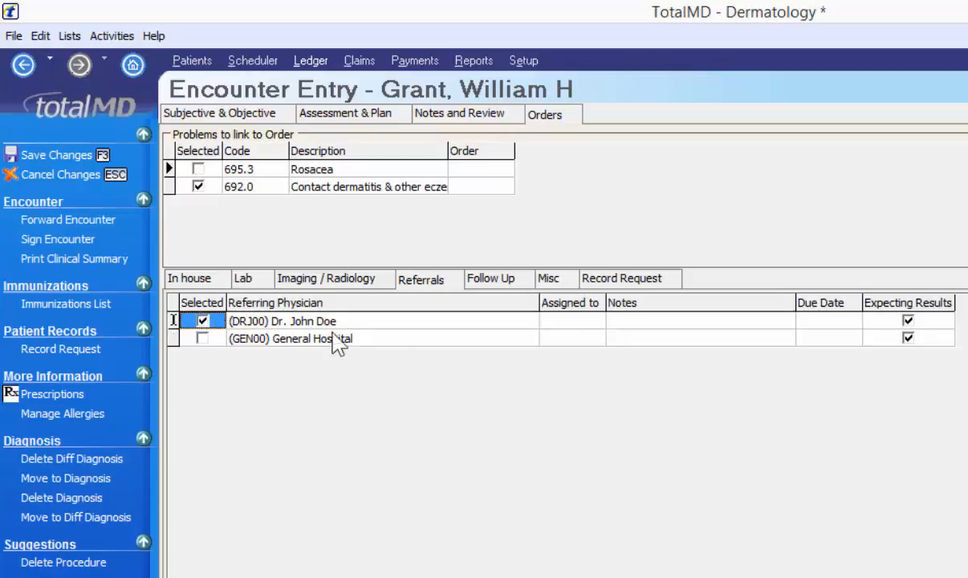
{"action": "left_click", "coordinate": [594, 320]}
{"action": "left_click", "coordinate": [596, 321]}
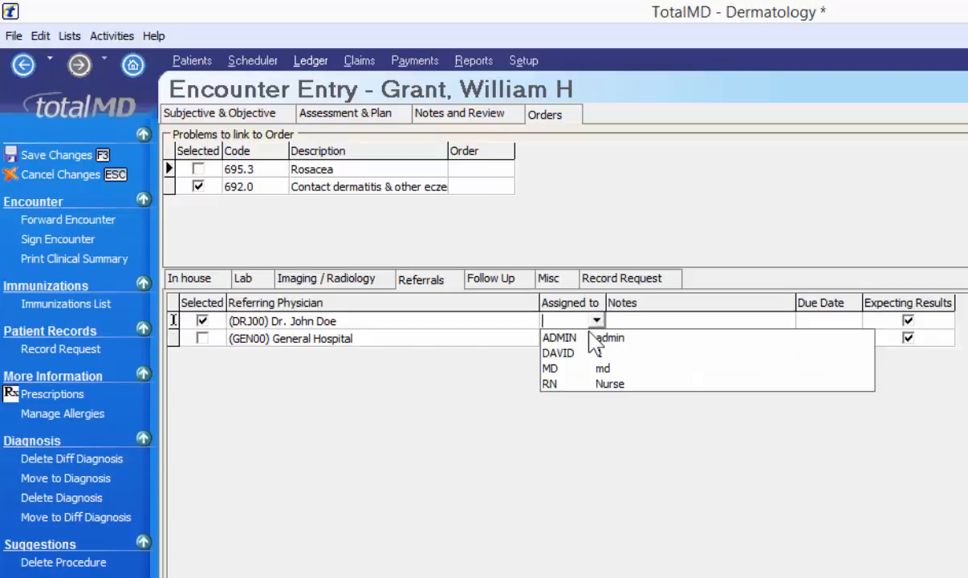
{"action": "left_click", "coordinate": [583, 385]}
{"action": "left_click", "coordinate": [631, 323]}
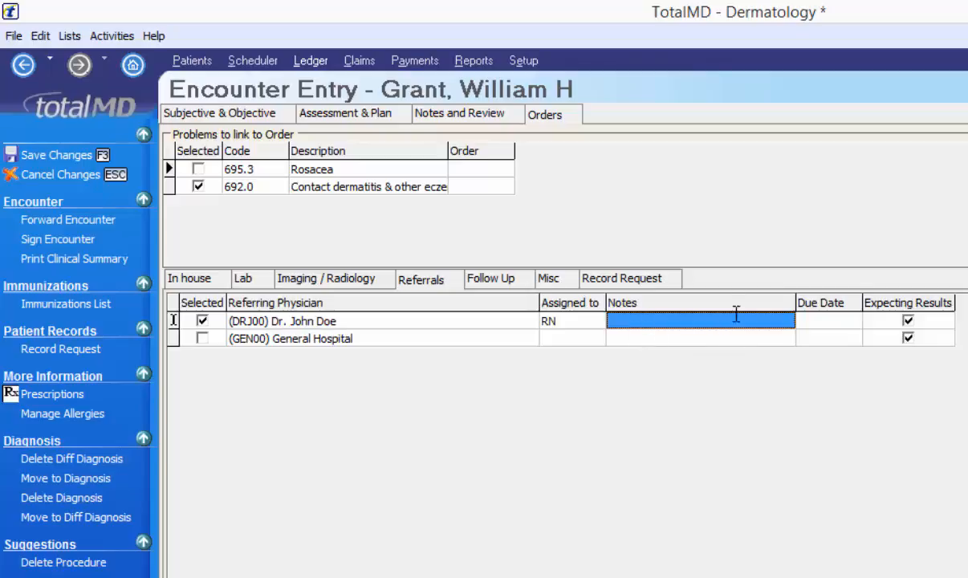
{"action": "type", "text": "see"}
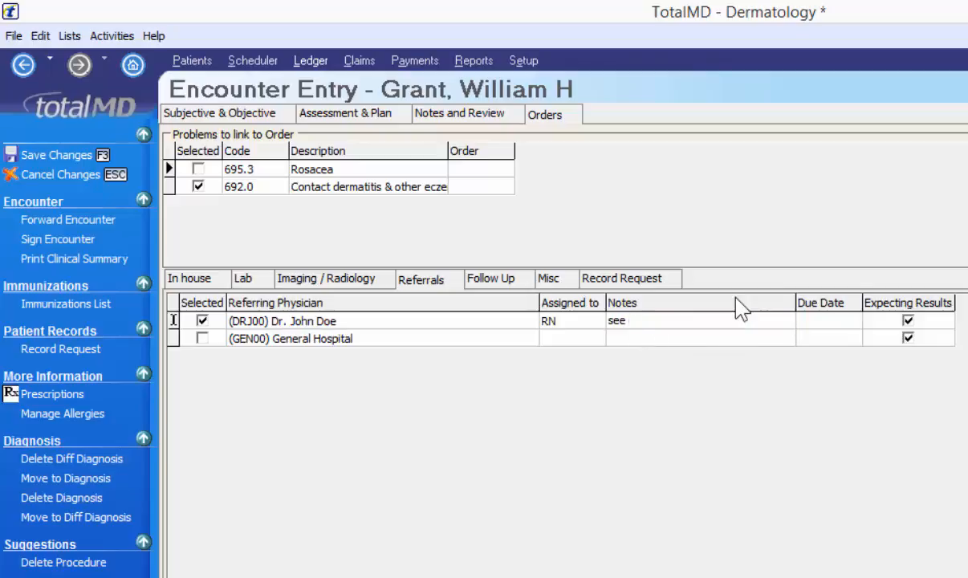
{"action": "type", "text": " doctor for stress test"}
{"action": "left_click", "coordinate": [830, 321]}
{"action": "left_click", "coordinate": [853, 321]}
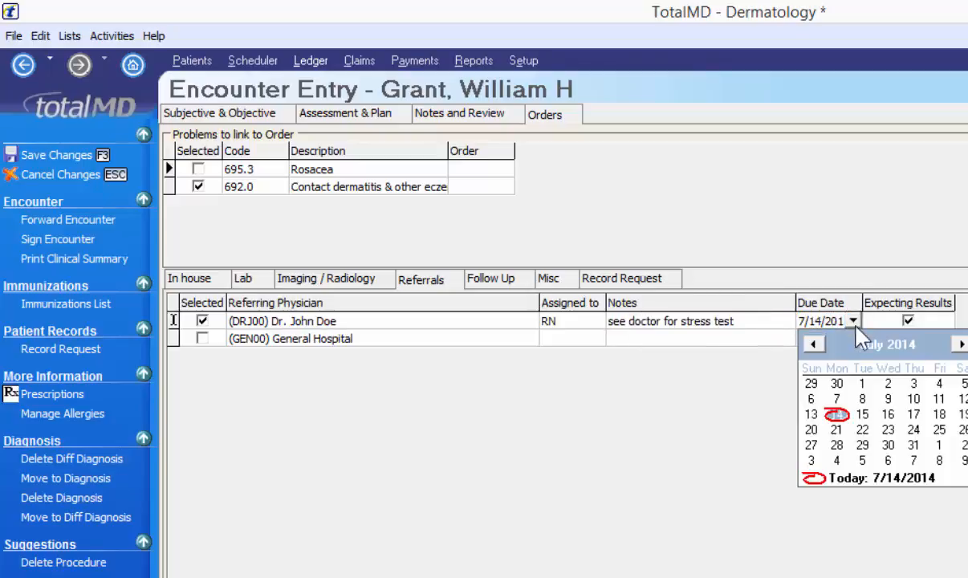
{"action": "left_click", "coordinate": [887, 429]}
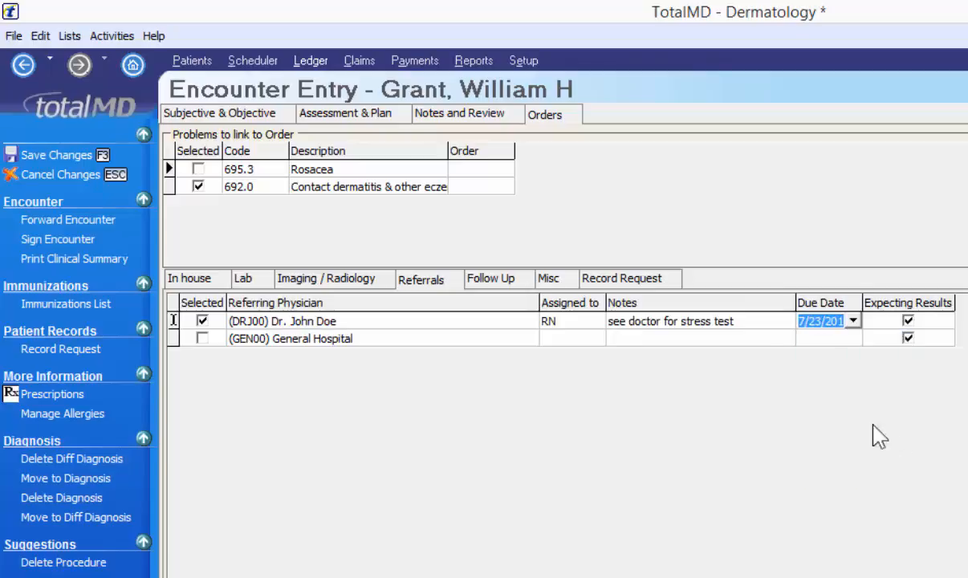
- Order the 3 Week Follow Up, assigned to RN
{"action": "left_click", "coordinate": [488, 278]}
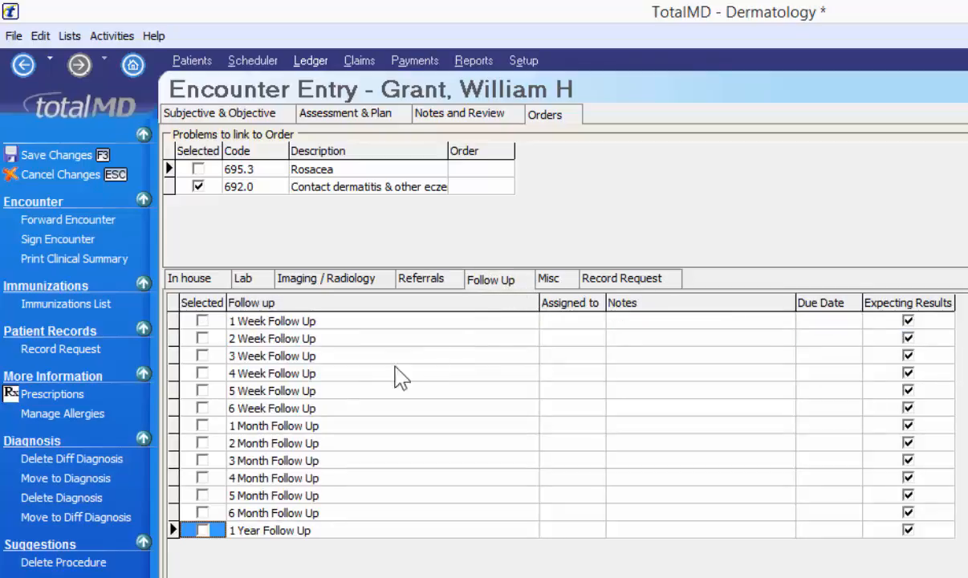
{"action": "left_click", "coordinate": [203, 355]}
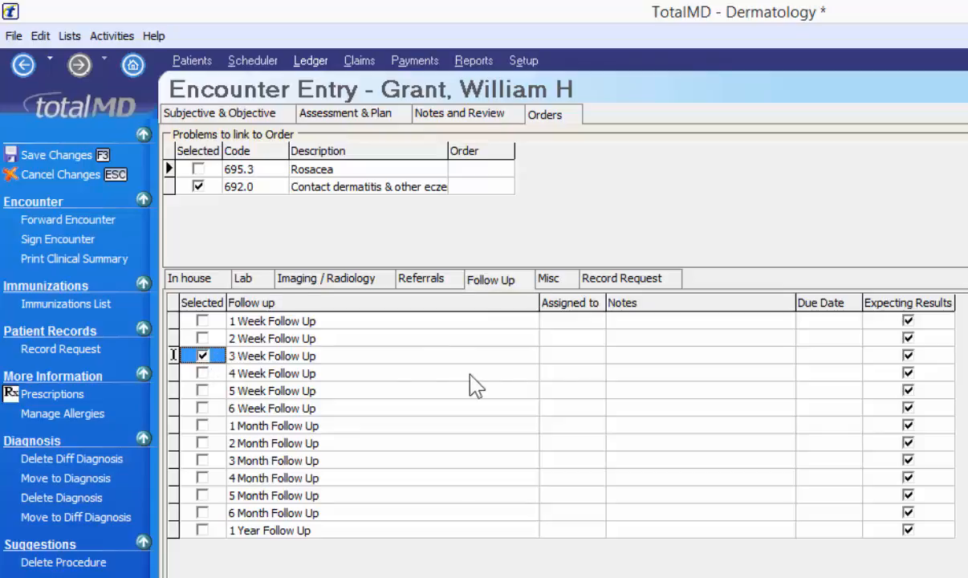
{"action": "left_click", "coordinate": [588, 358]}
{"action": "left_click", "coordinate": [595, 355]}
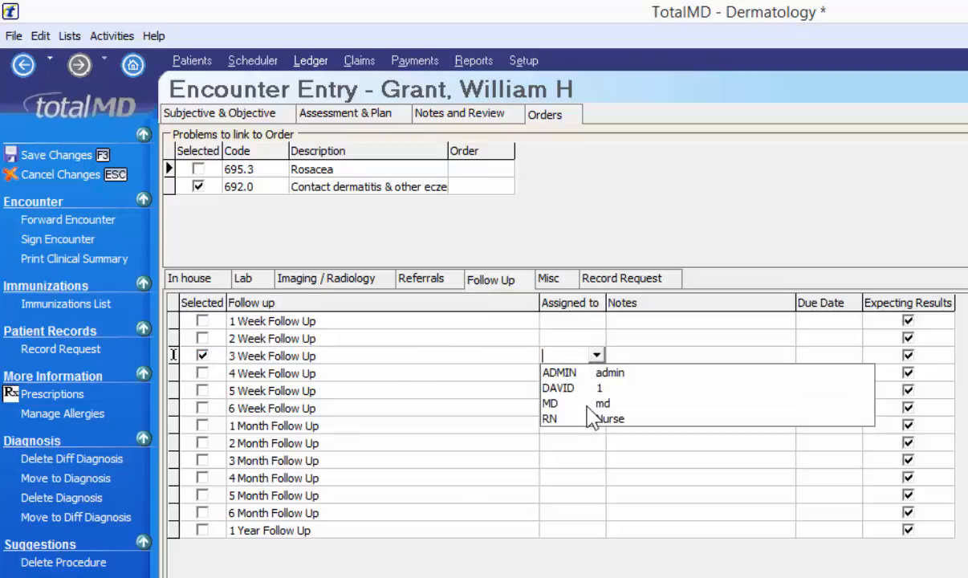
{"action": "left_click", "coordinate": [590, 422]}
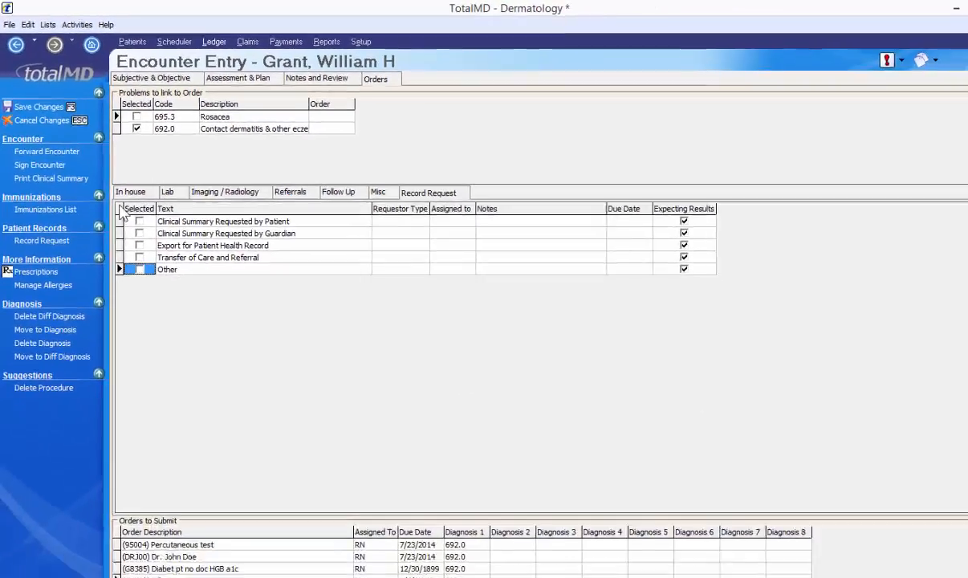
- Sign the encounter with Print Clinical Summary checked, scroll through the summary, and close it
{"action": "left_click", "coordinate": [55, 158]}
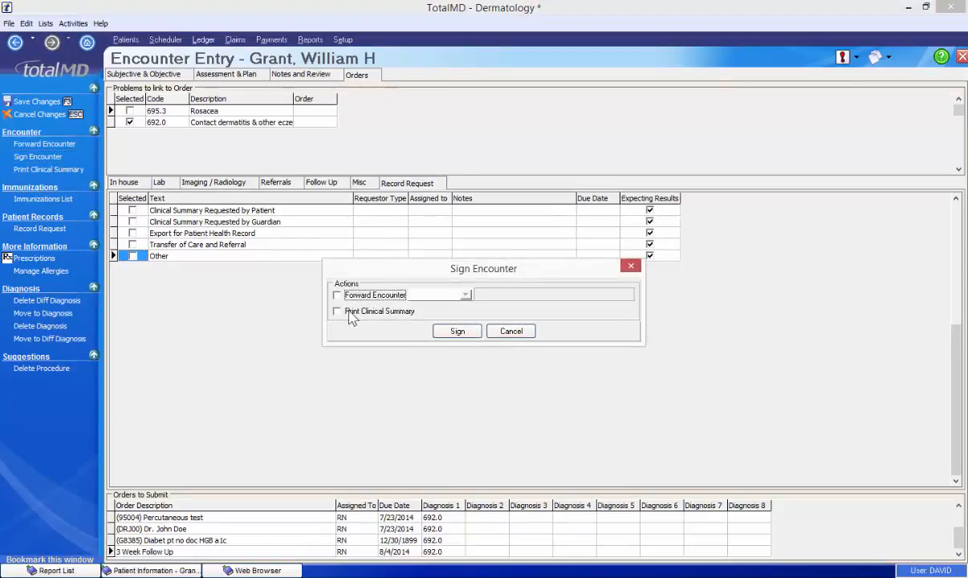
{"action": "left_click", "coordinate": [341, 313]}
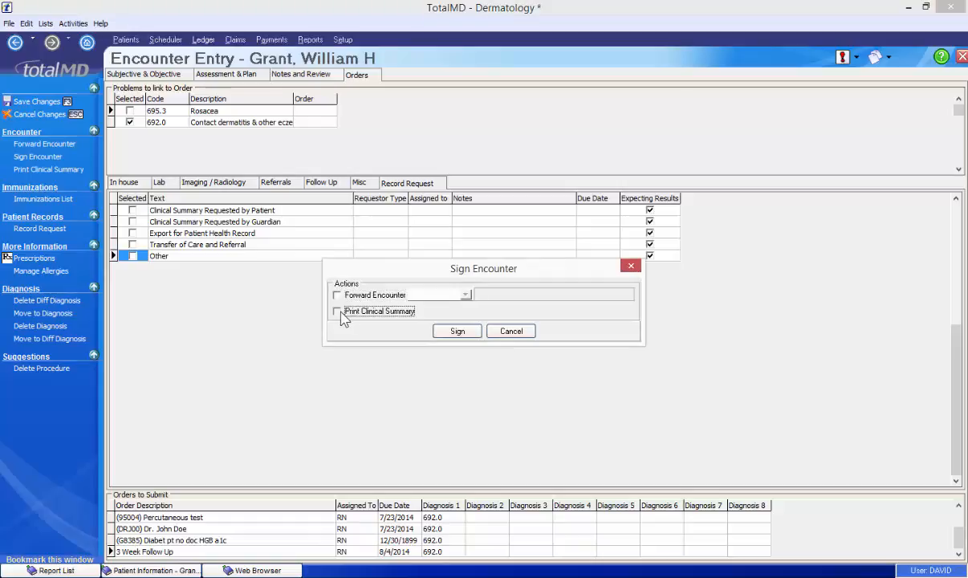
{"action": "left_click", "coordinate": [457, 331]}
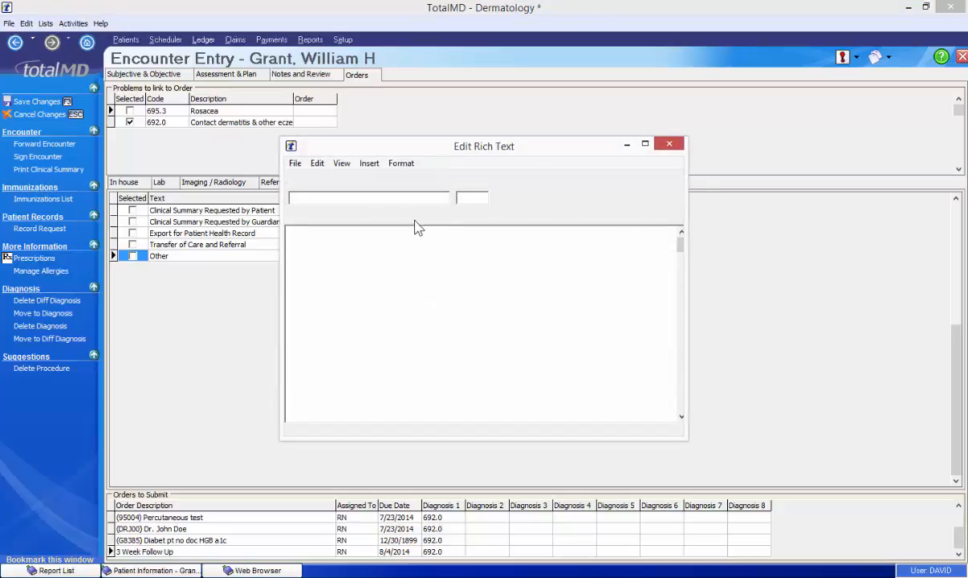
{"action": "double_click", "coordinate": [446, 301]}
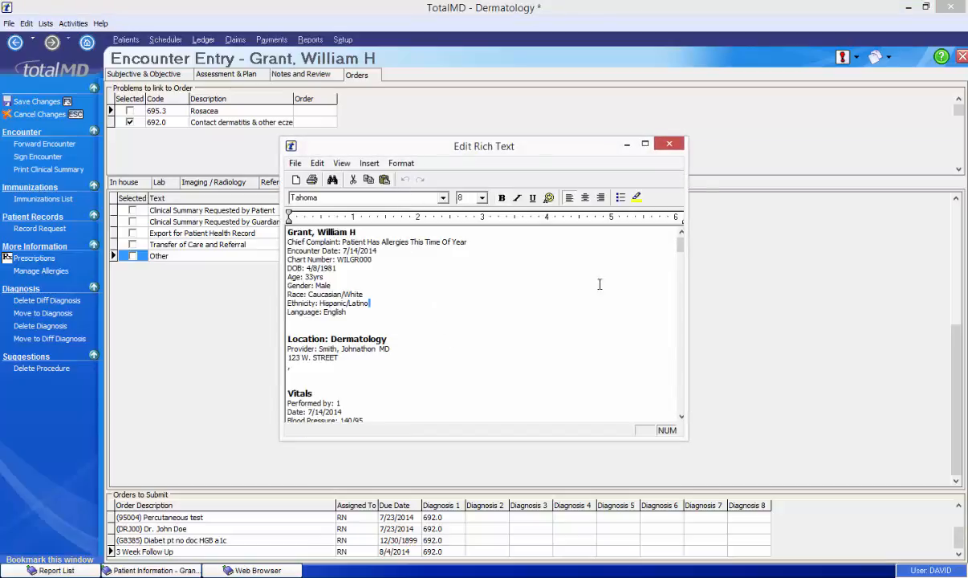
{"action": "left_click_drag", "start_coordinate": [679, 248], "coordinate": [680, 409]}
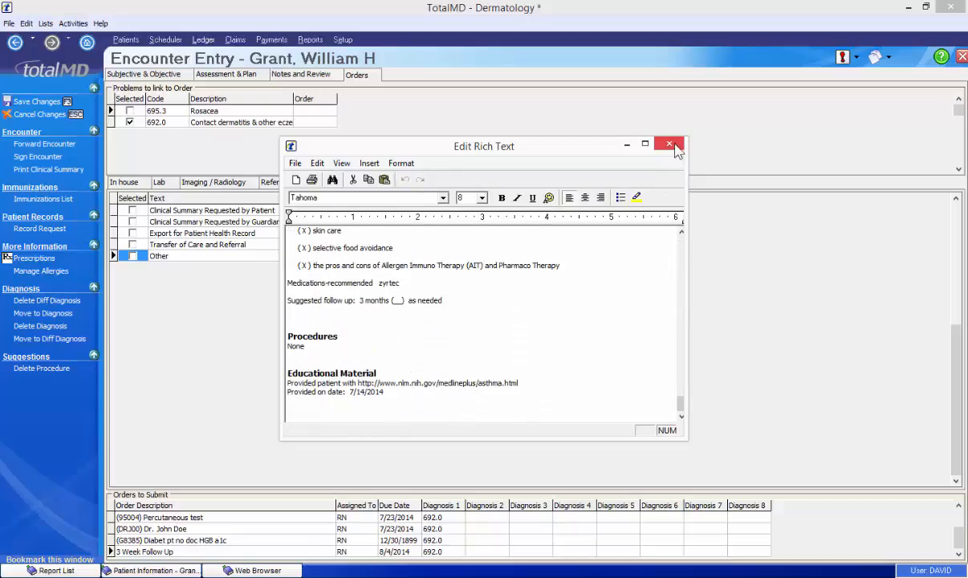
{"action": "left_click", "coordinate": [672, 146]}
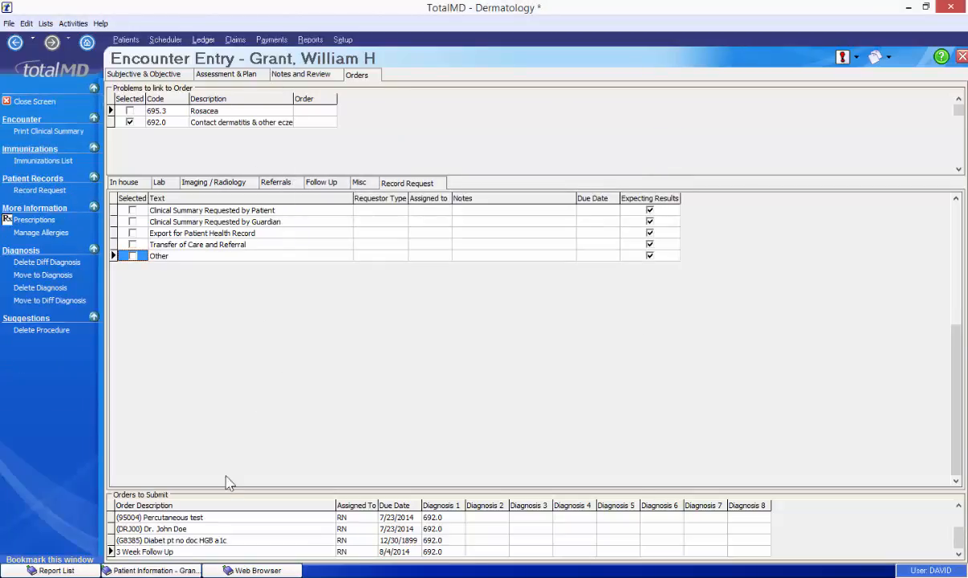
- Preview the Lab Reports report from the Report List and scroll through its lab orders
{"action": "left_click", "coordinate": [68, 568]}
{"action": "right_click", "coordinate": [240, 103]}
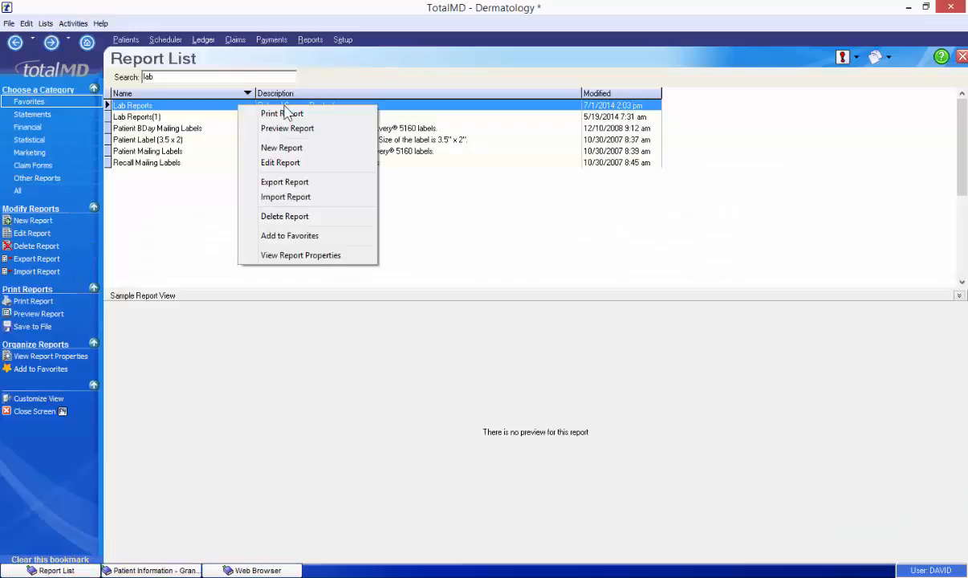
{"action": "left_click", "coordinate": [304, 127]}
{"action": "scroll", "coordinate": [582, 391], "scroll_direction": "down", "scroll_amount": 2}
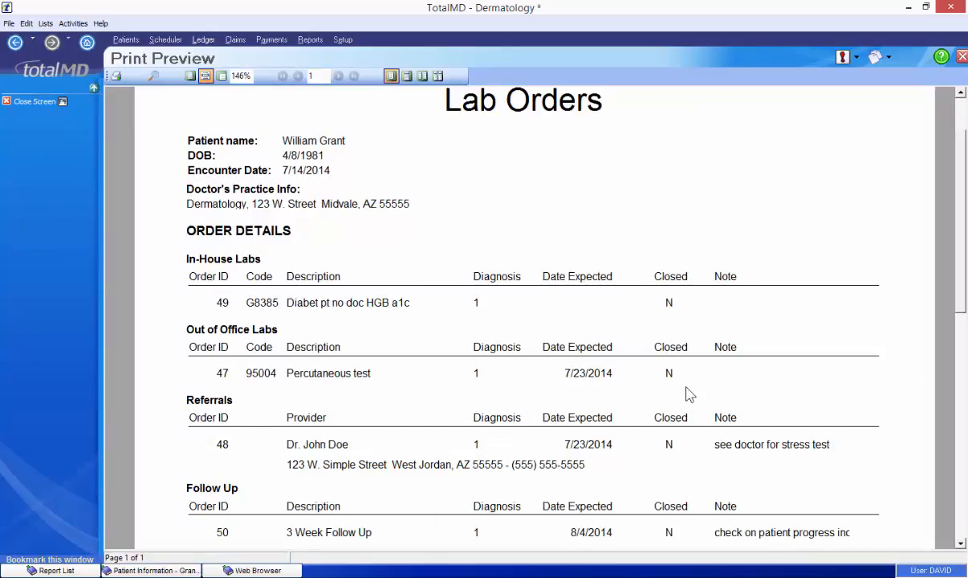
{"action": "scroll", "coordinate": [688, 391], "scroll_direction": "down", "scroll_amount": 2}
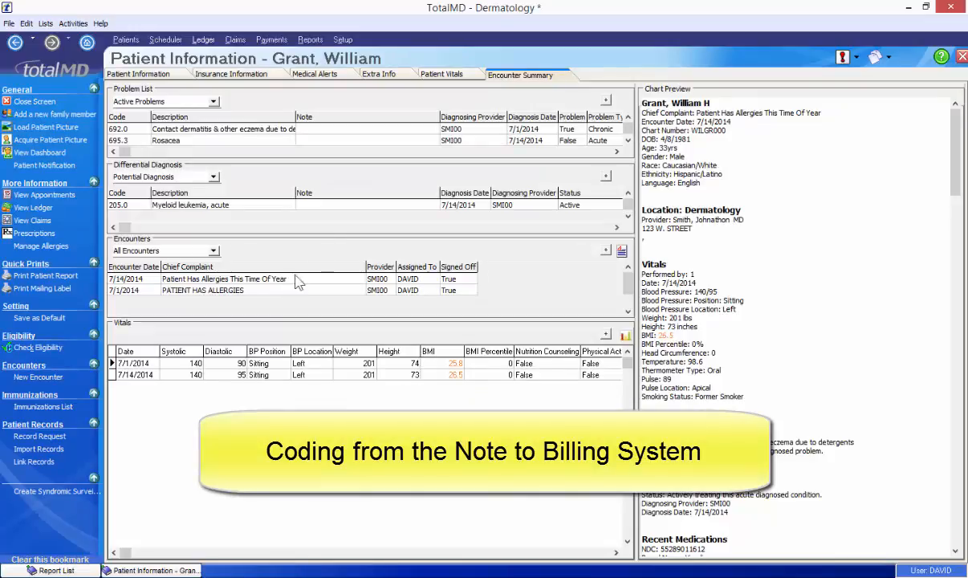
- Open the 7/1/2014 'PATIENT HAS ALLERGIES' encounter in Encounter Entry
{"action": "left_click", "coordinate": [285, 290]}
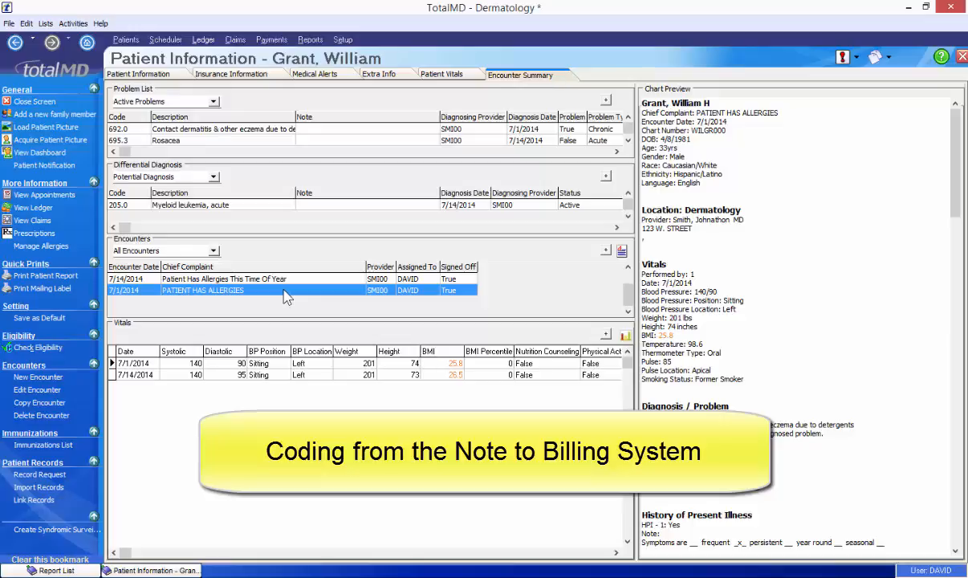
{"action": "double_click", "coordinate": [283, 291]}
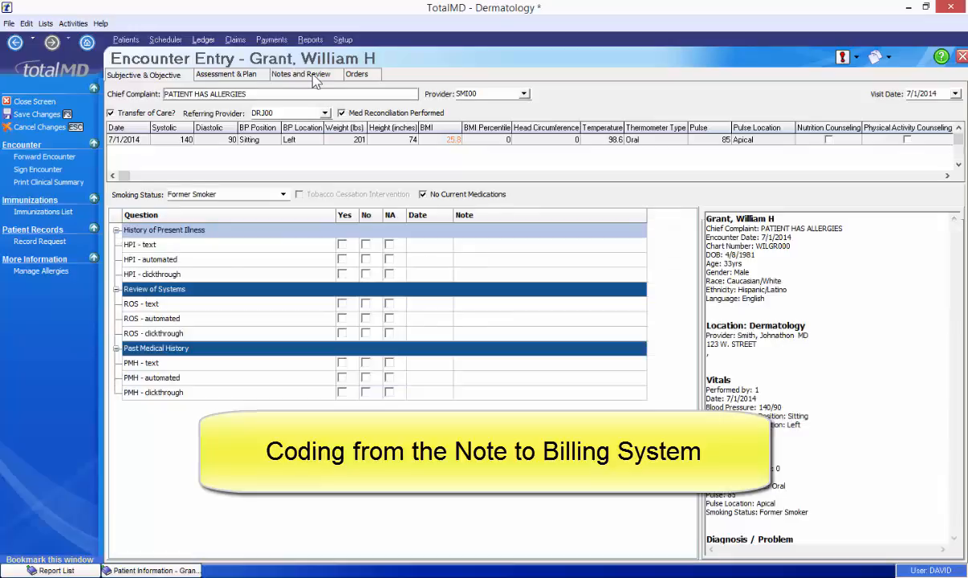
- On Notes and Review, set procedure 99202 New patient expanded problem to Performed
{"action": "left_click", "coordinate": [313, 75]}
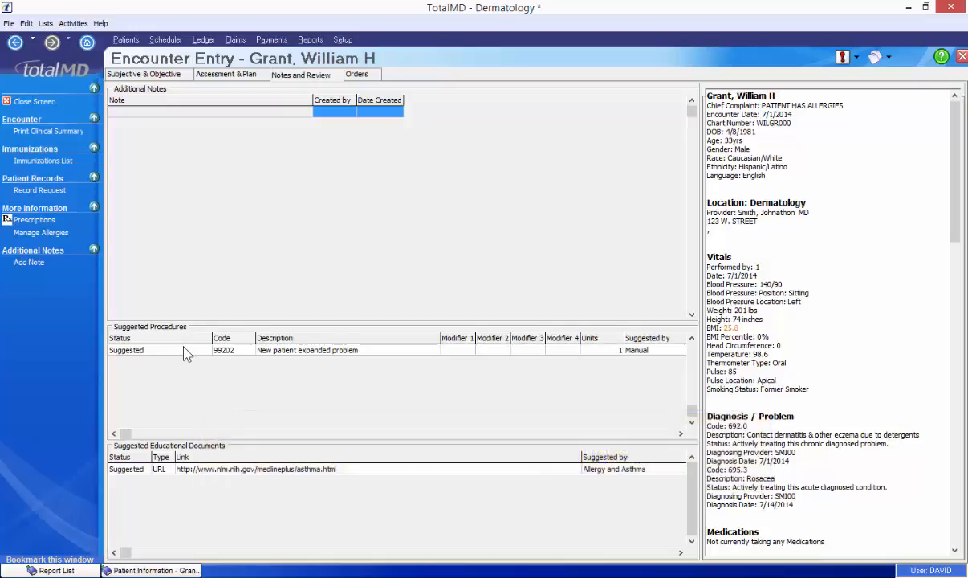
{"action": "left_click", "coordinate": [192, 350]}
{"action": "left_click", "coordinate": [205, 350]}
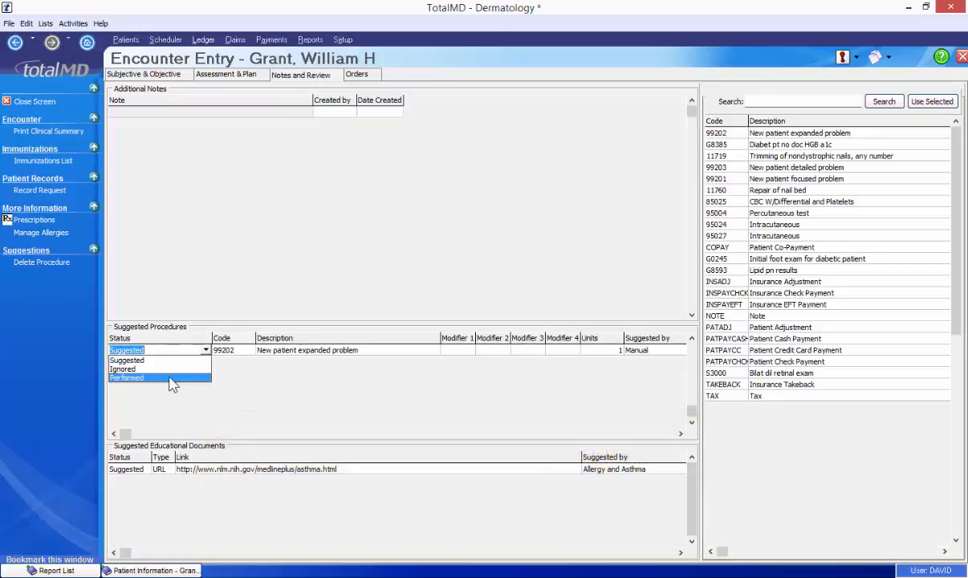
{"action": "left_click", "coordinate": [161, 366]}
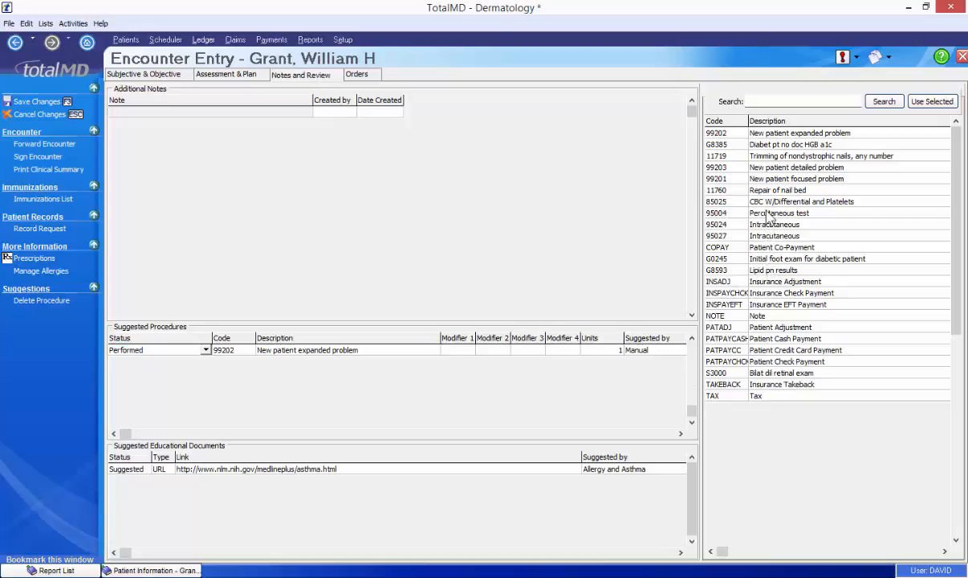
- Add the 95004 Percutaneous test procedure and set its status to Performed
{"action": "left_click", "coordinate": [772, 212]}
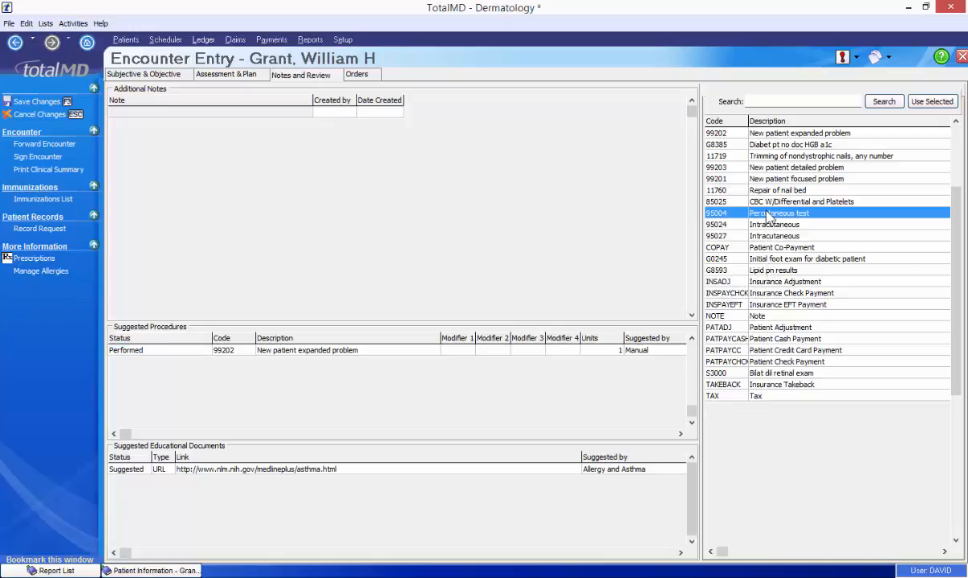
{"action": "left_click", "coordinate": [929, 102]}
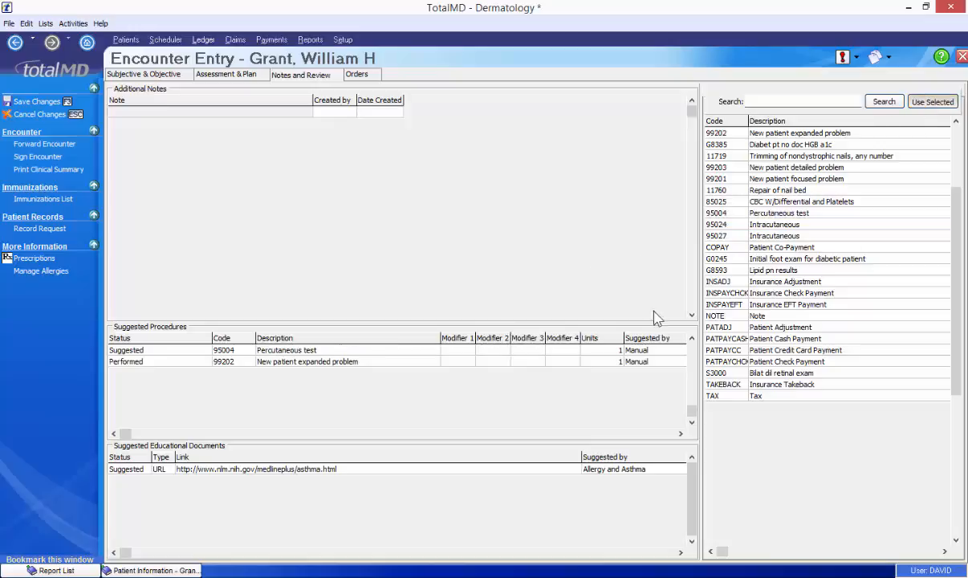
{"action": "left_click", "coordinate": [173, 351]}
{"action": "left_click", "coordinate": [205, 351]}
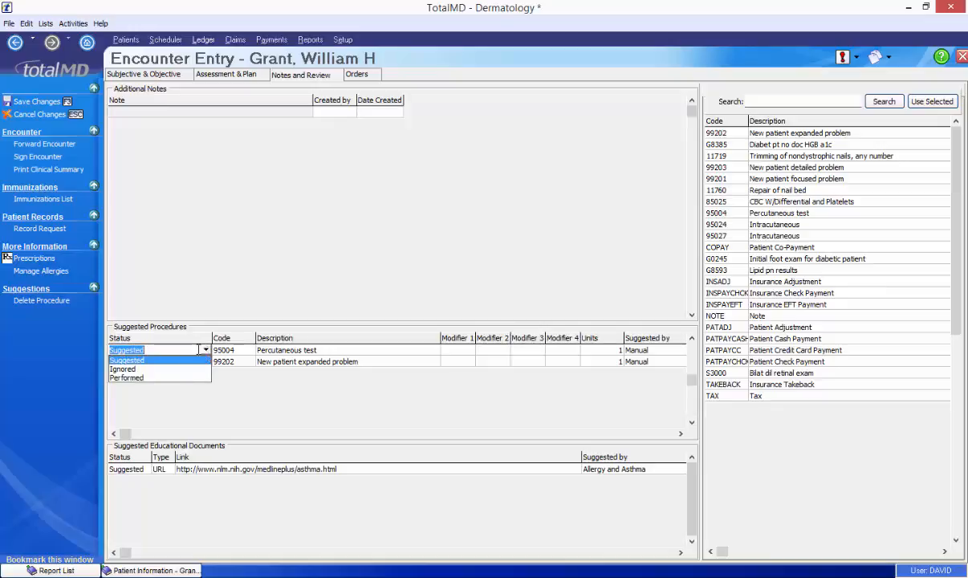
{"action": "left_click", "coordinate": [160, 378]}
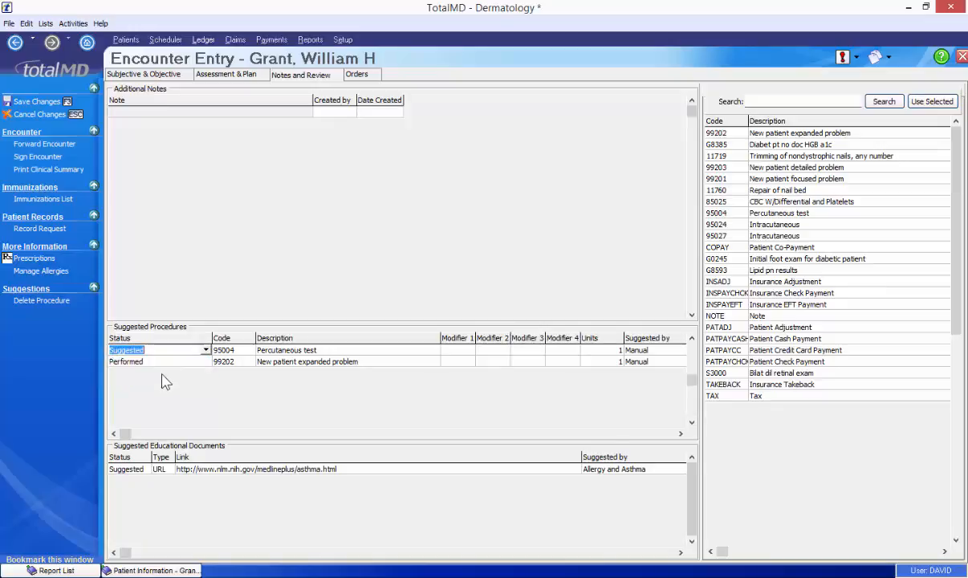
{"action": "left_click", "coordinate": [46, 158]}
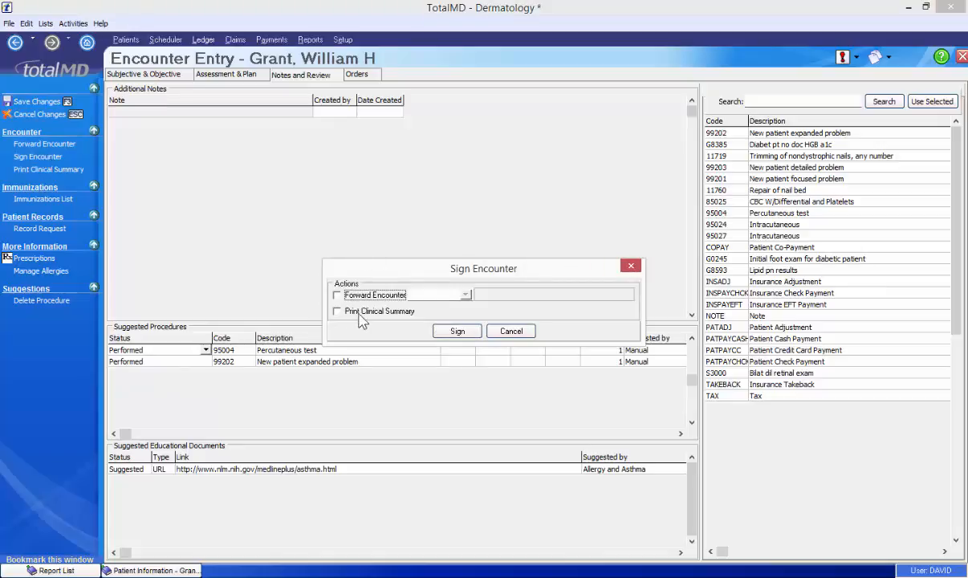
- Sign the 7/1/2014 encounter, accepting the changes as addendums
{"action": "left_click", "coordinate": [457, 330]}
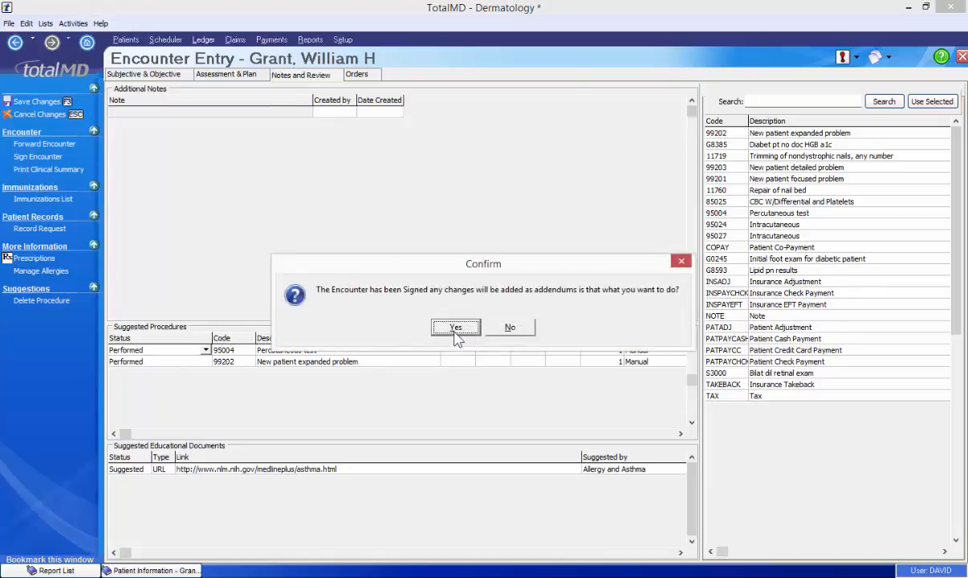
{"action": "left_click", "coordinate": [455, 328]}
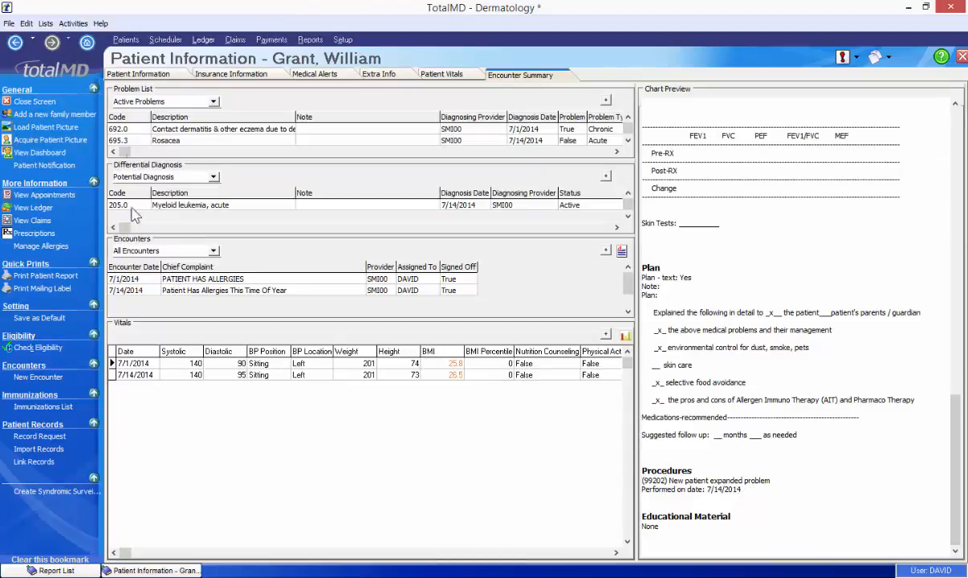
{"action": "left_click", "coordinate": [75, 24]}
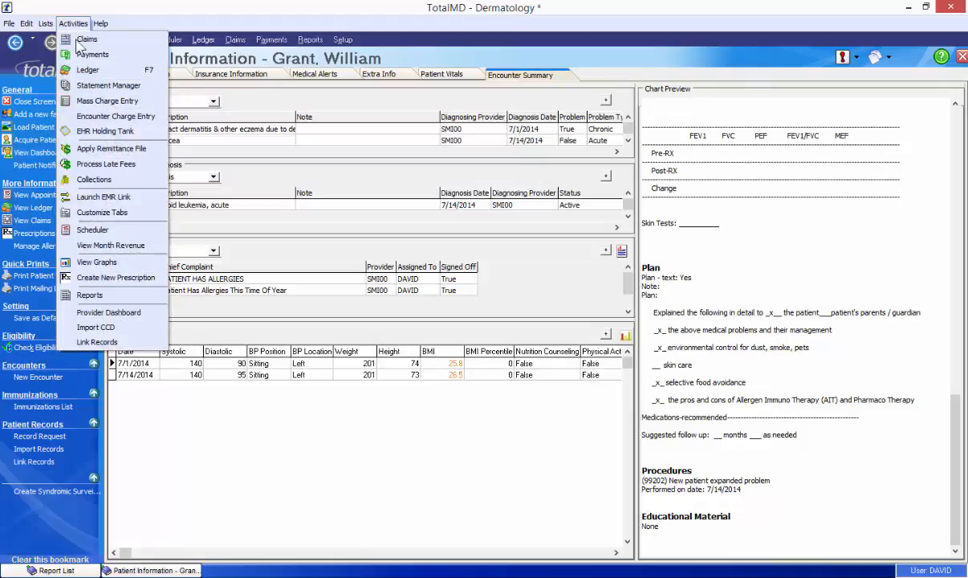
- Open Encounter Charge Entry and acknowledge the billing-created message
{"action": "left_click", "coordinate": [100, 120]}
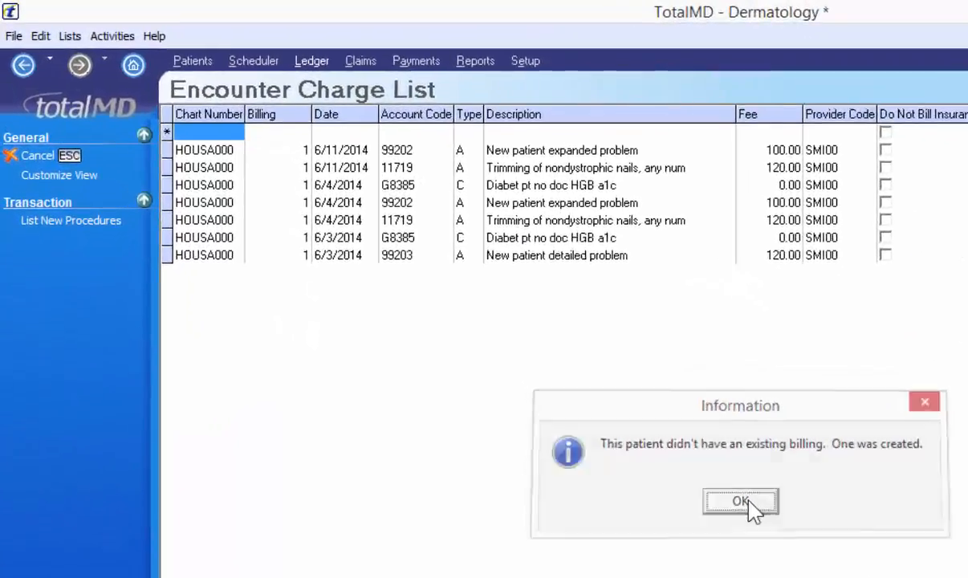
{"action": "left_click", "coordinate": [484, 328]}
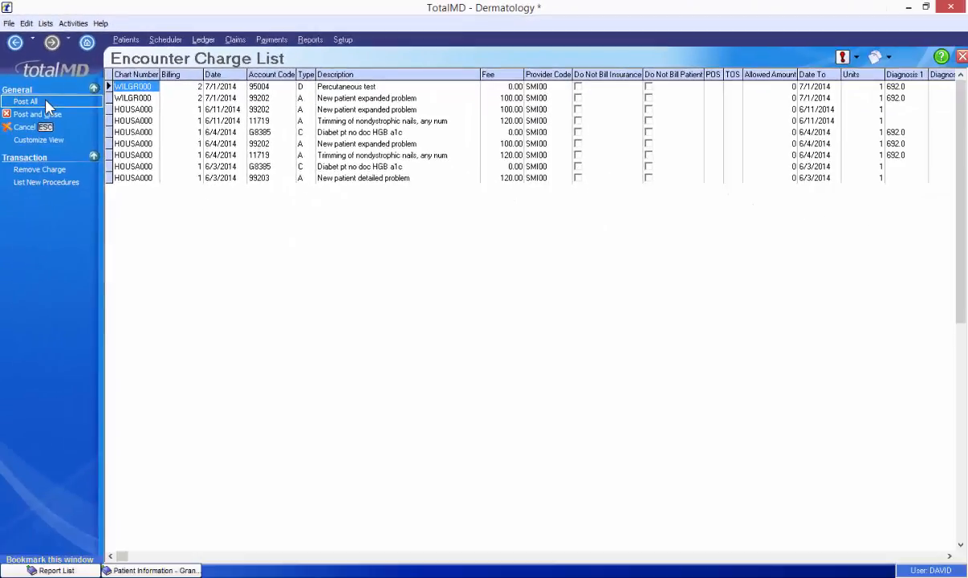
- Post all encounter charges, then open the Ledger for the patient's chart number
{"action": "left_click", "coordinate": [46, 105]}
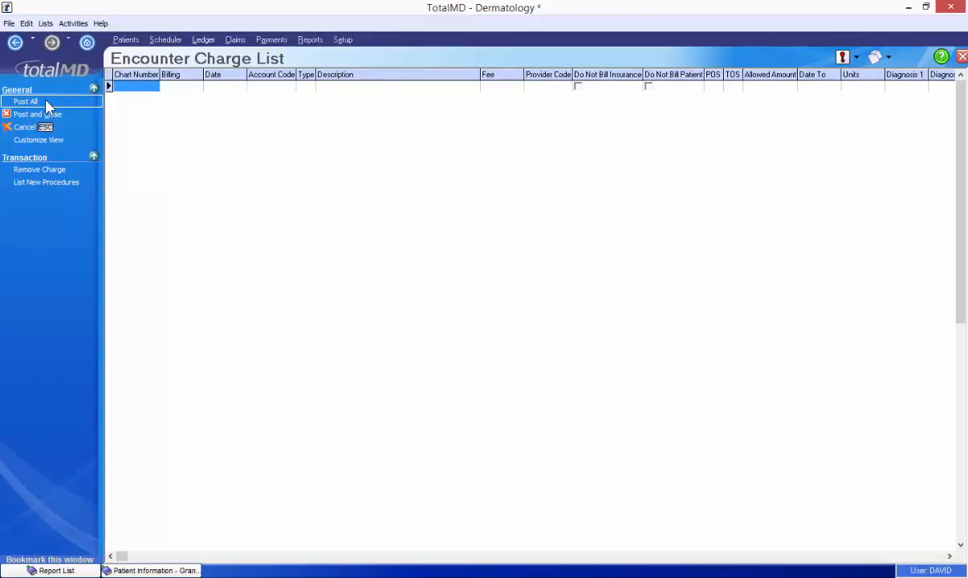
{"action": "left_click", "coordinate": [200, 40]}
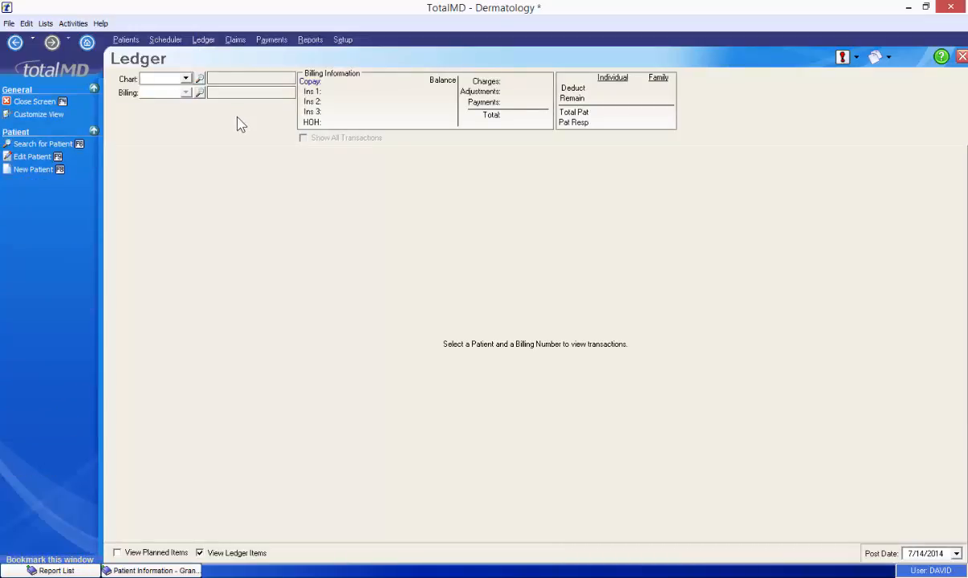
{"action": "key", "text": "Return"}
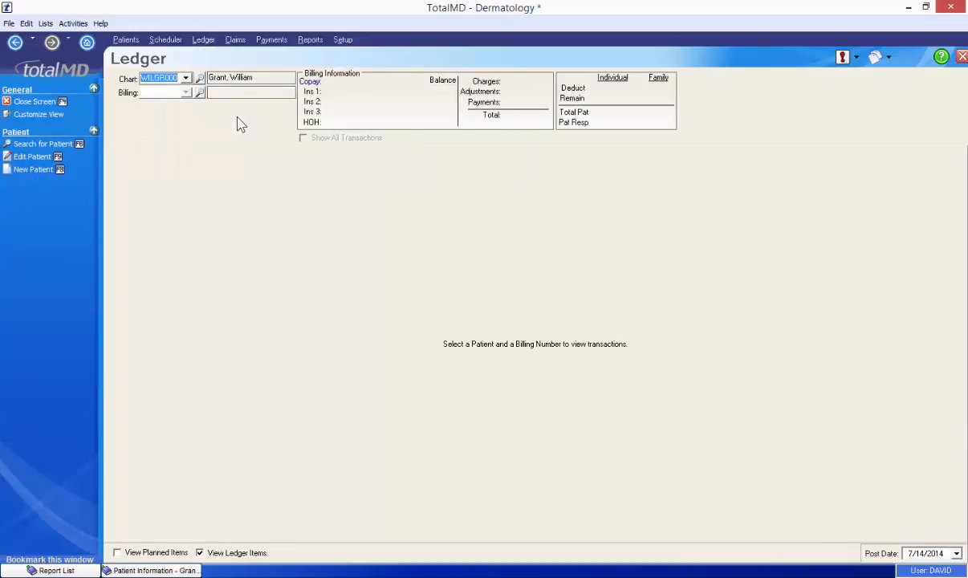